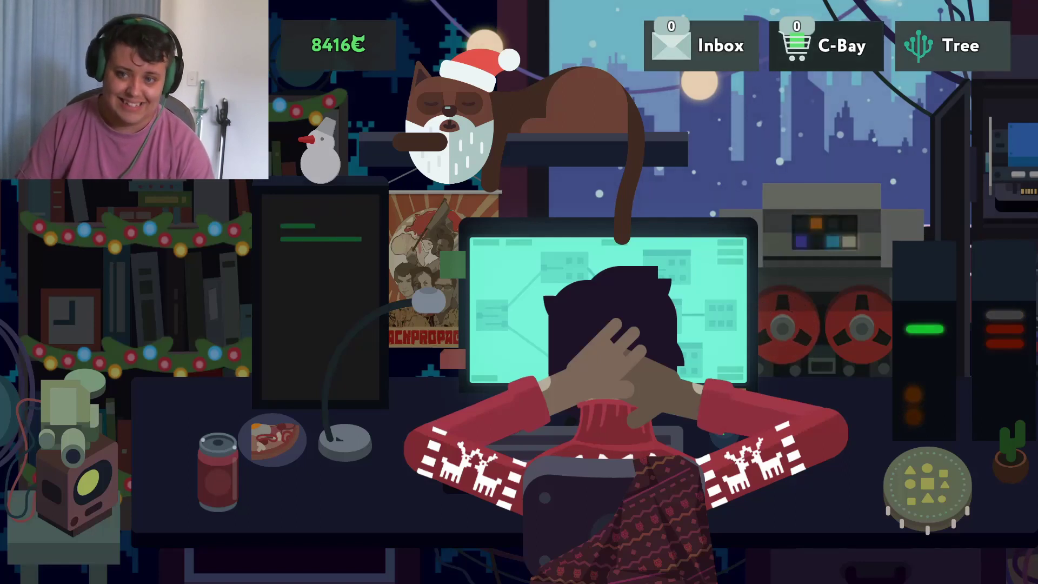
Step: Check the hardware listings in the C-Bay shop, then return to the room
key("c")
scroll(524, 342, "down", 2)
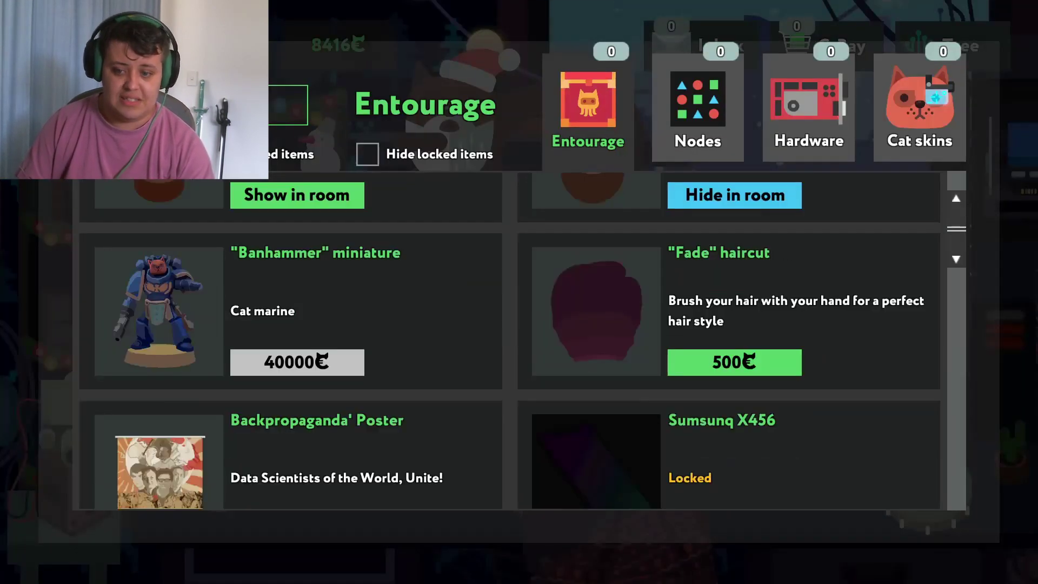
key("Tab")
key("Tab")
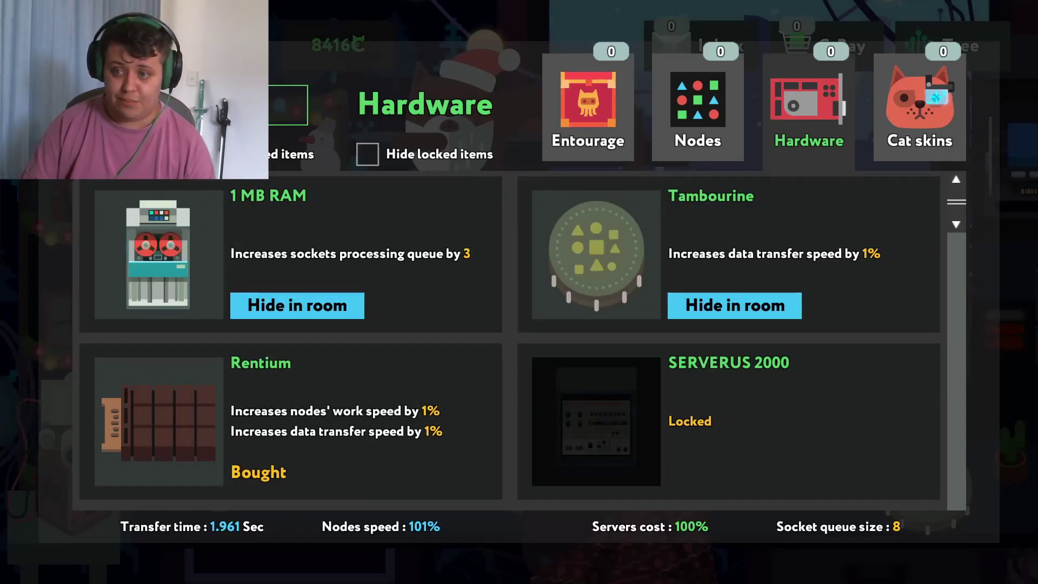
key("Escape")
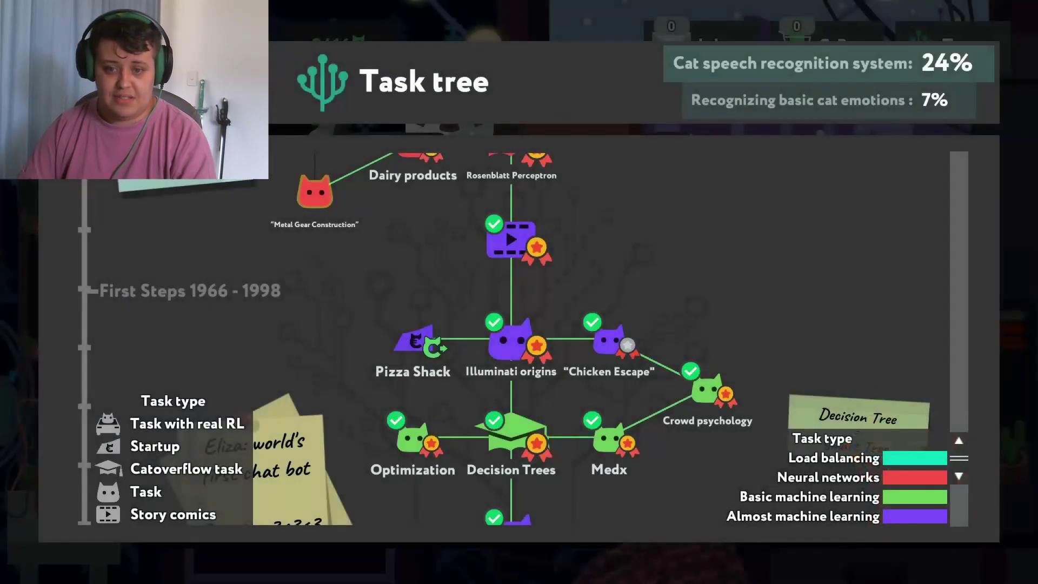
Step: Accept the 850-reward Metal Gear Construction ore-sorting job from its email
left_click(316, 330)
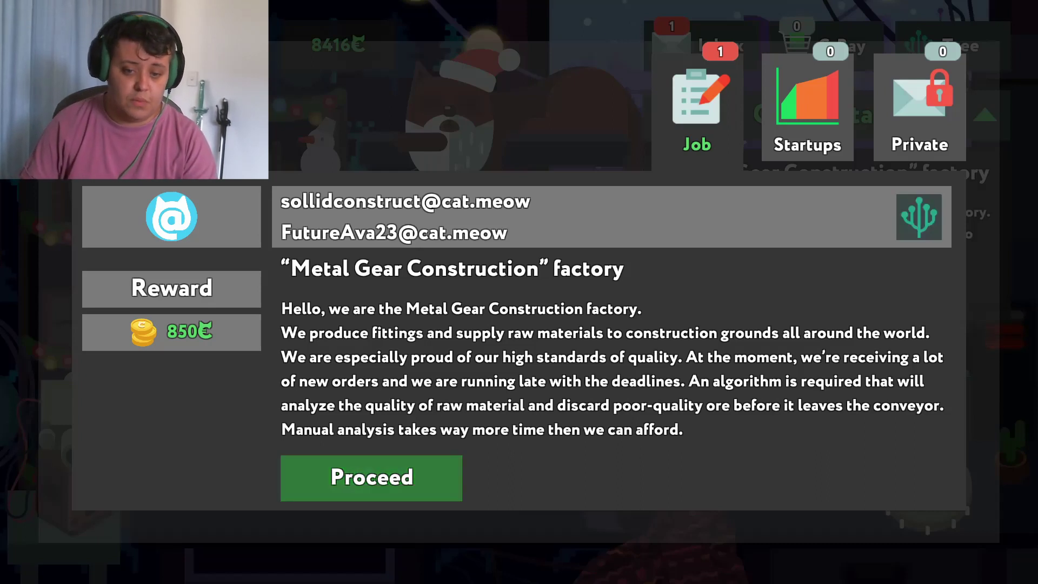
left_click(371, 478)
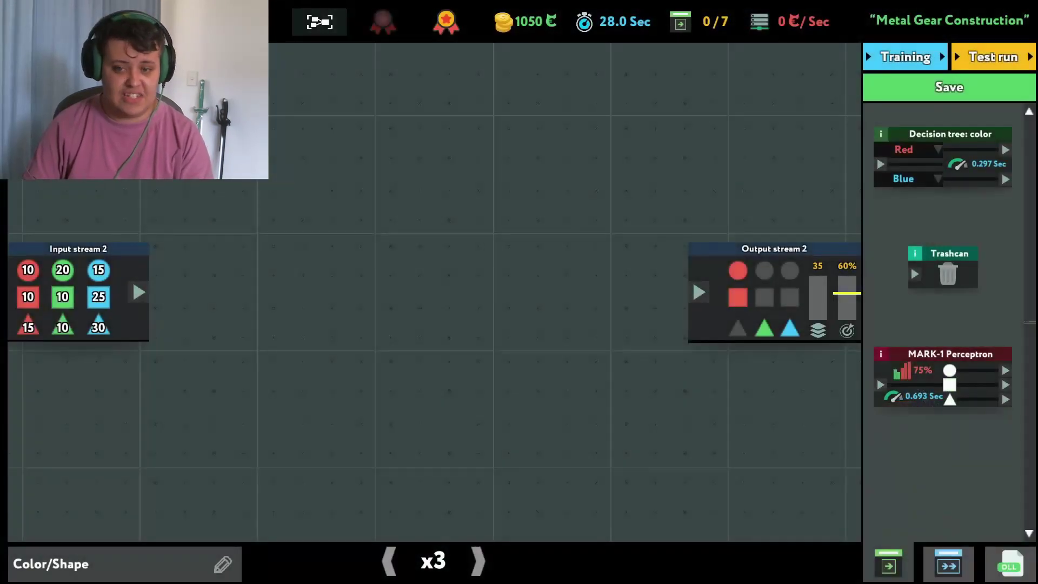
Step: Place a color decision tree with its second branch set to Any
left_click_drag(950, 134, 298, 254)
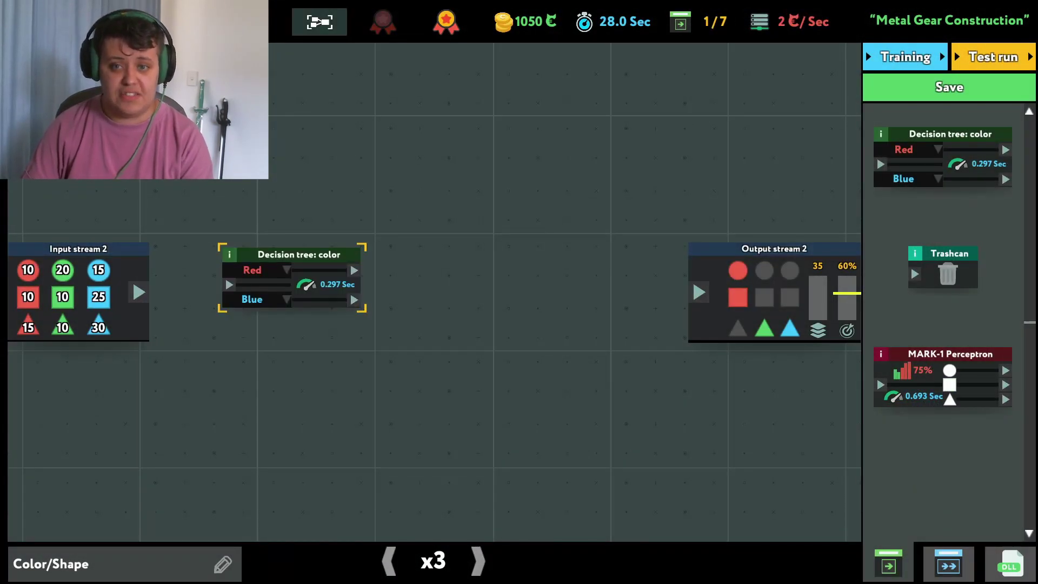
left_click_drag(298, 253, 298, 261)
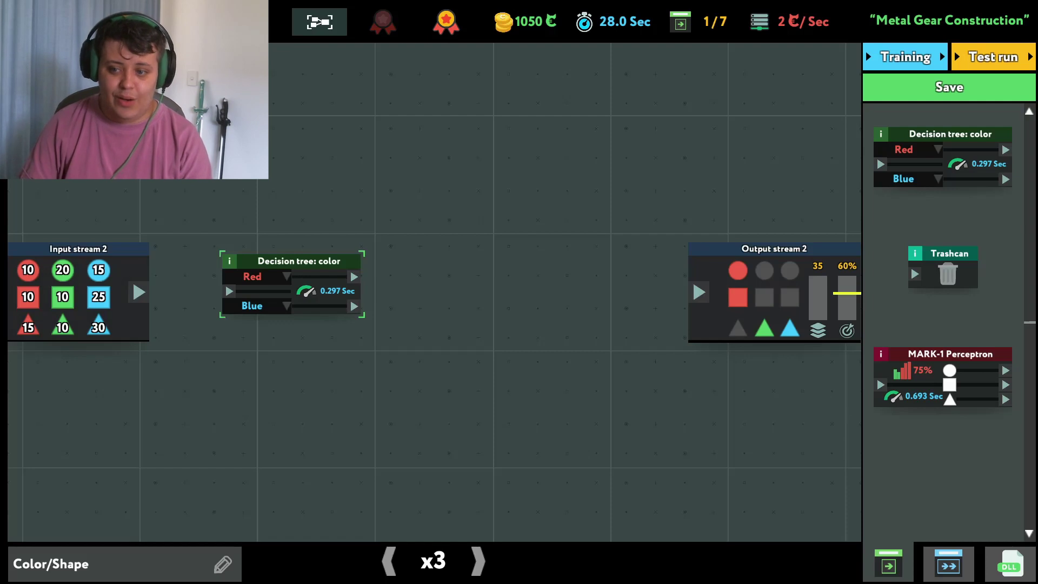
left_click(286, 306)
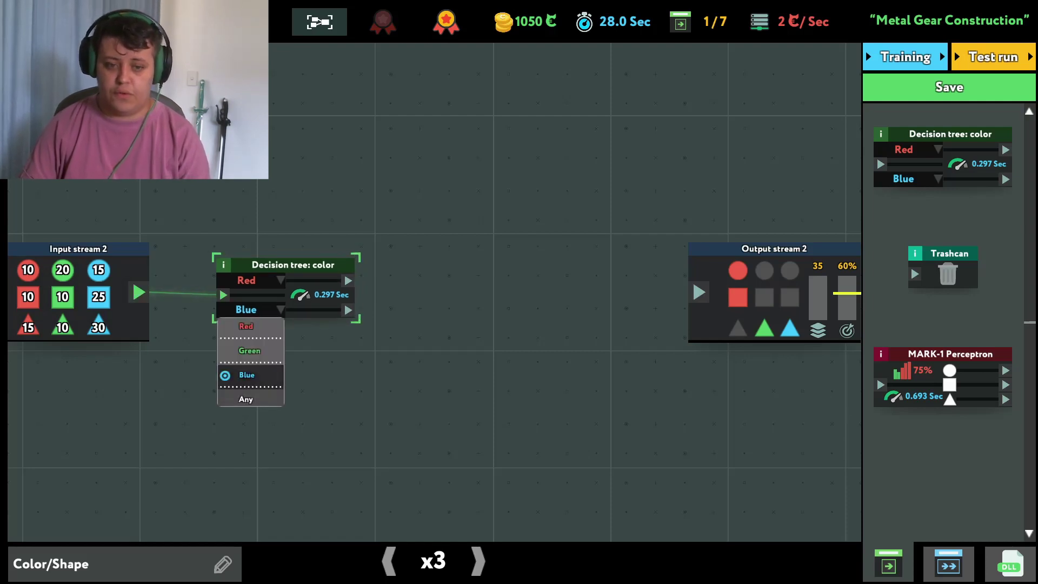
left_click(246, 399)
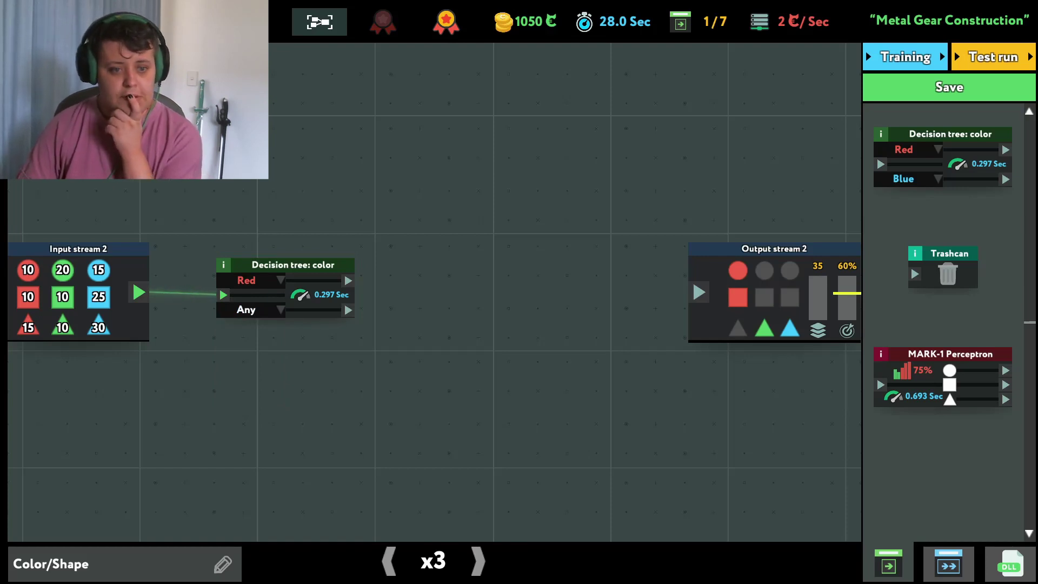
Step: Add a MARK-1 Perceptron fed by Red, wired to Output stream 2, plus a Trashcan
left_click_drag(949, 357, 490, 182)
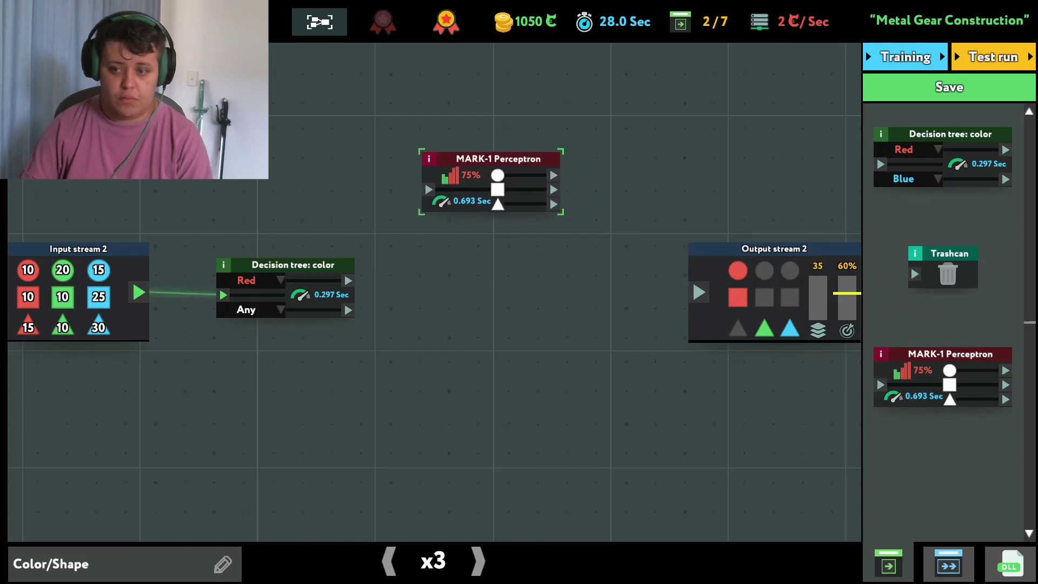
left_click_drag(491, 183, 491, 201)
left_click_drag(348, 280, 429, 208)
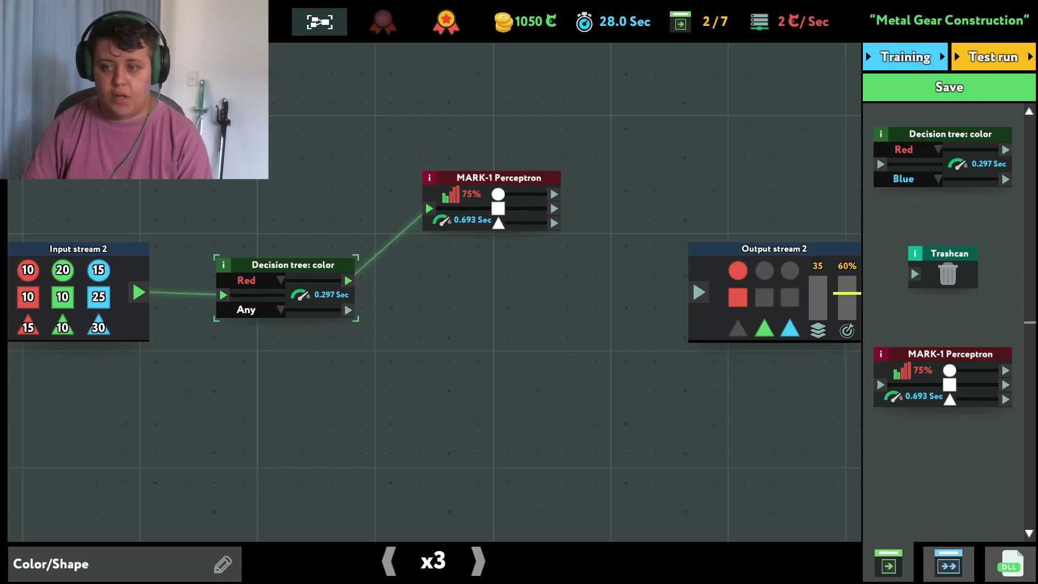
left_click_drag(553, 194, 681, 277)
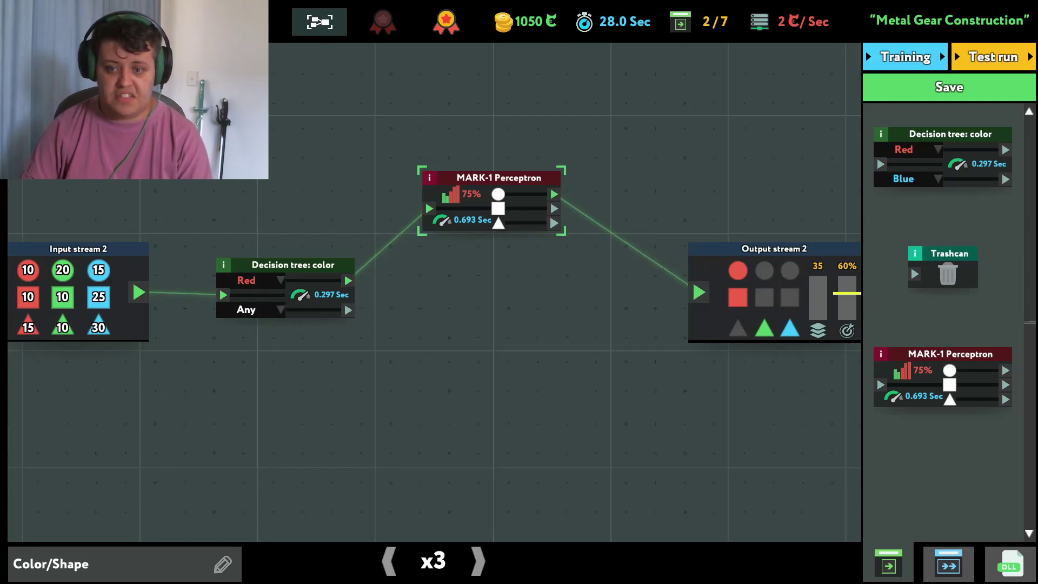
left_click_drag(588, 228, 698, 292)
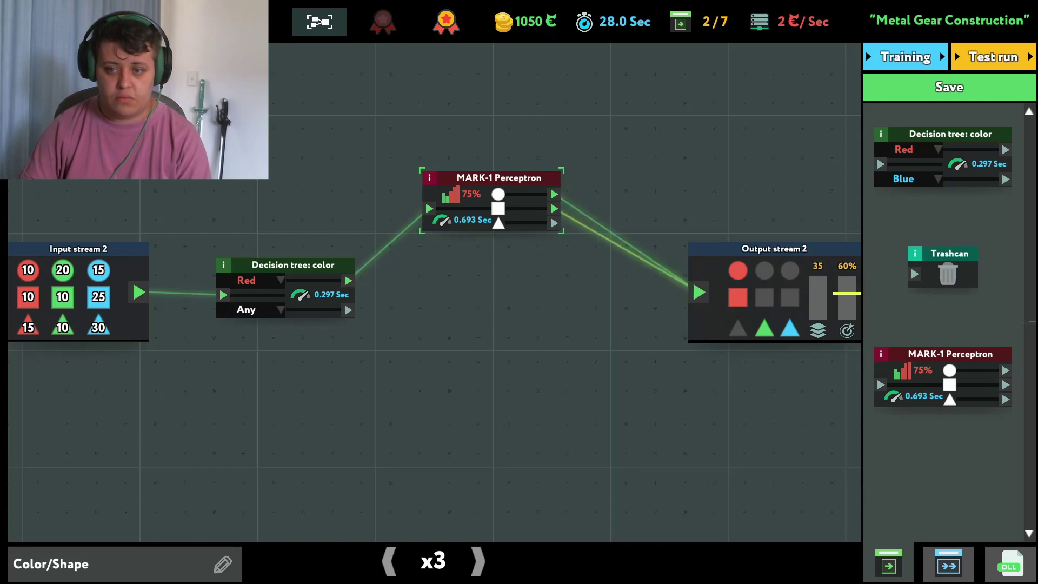
left_click_drag(499, 178, 479, 174)
left_click_drag(292, 264, 273, 258)
left_click_drag(950, 258, 604, 280)
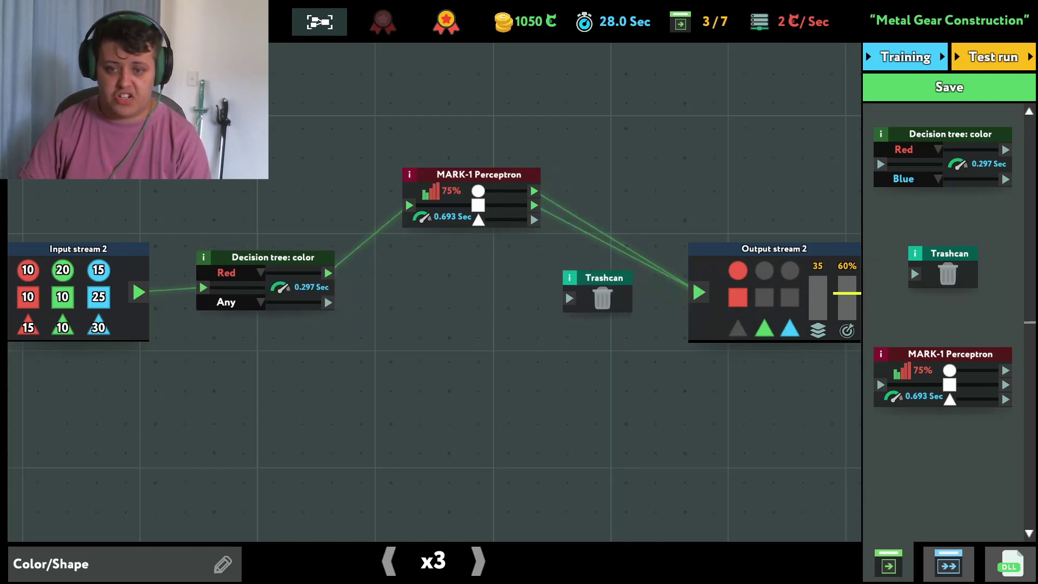
Step: Route the perceptron's third output to the Trashcan and tidy the node layout
mouse_move(534, 219)
left_mouse_down()
mouse_move(570, 298)
mouse_move(602, 292)
left_mouse_up()
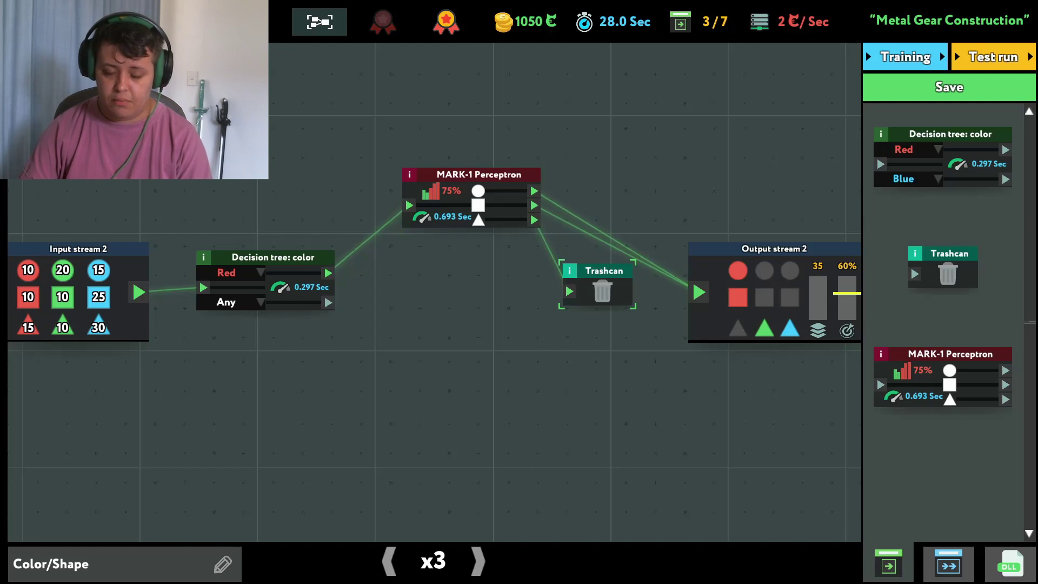
left_click_drag(479, 174, 464, 171)
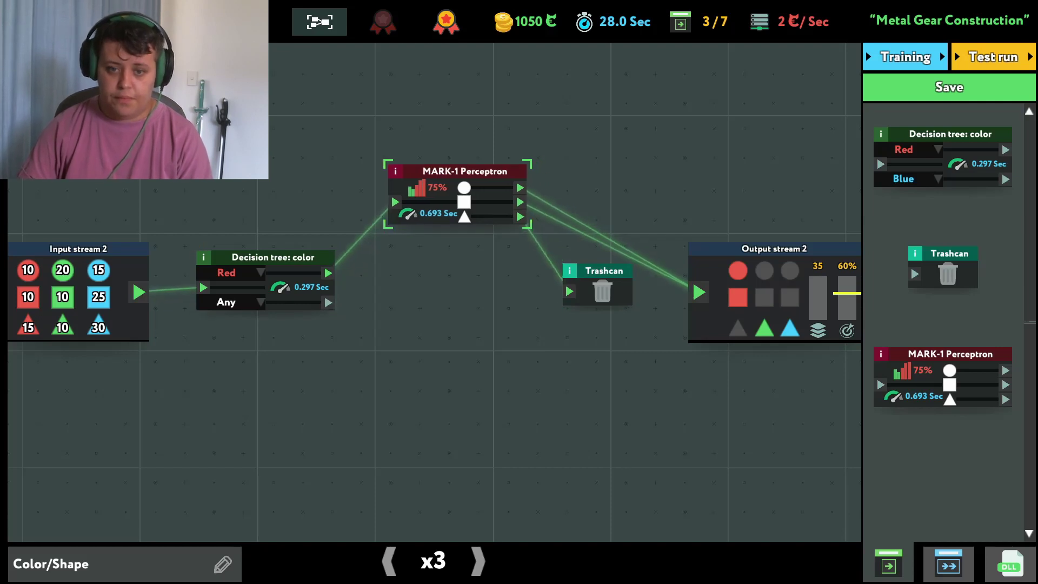
left_click(601, 288)
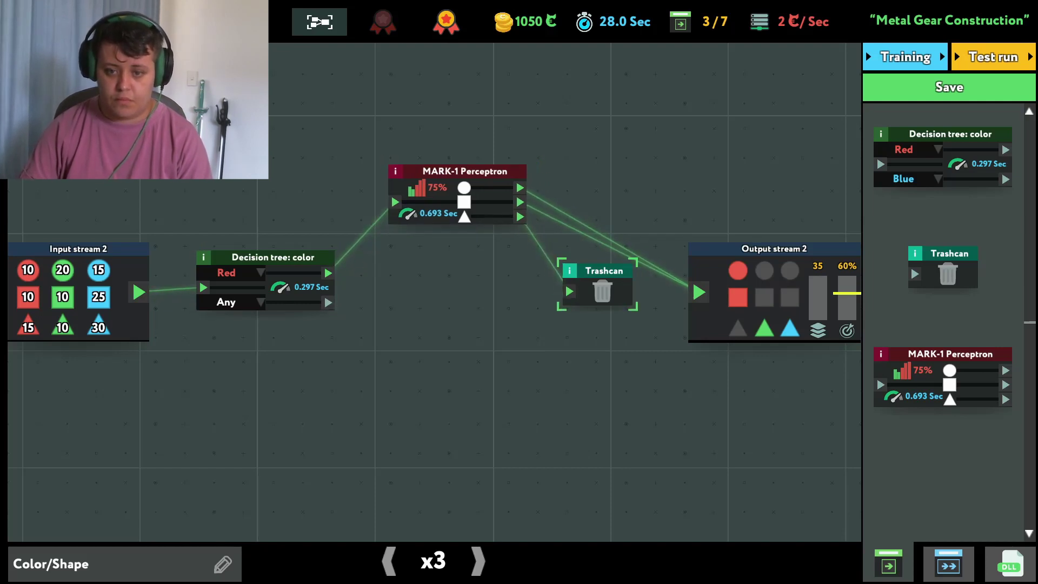
left_click_drag(600, 288, 583, 296)
left_click_drag(465, 171, 455, 186)
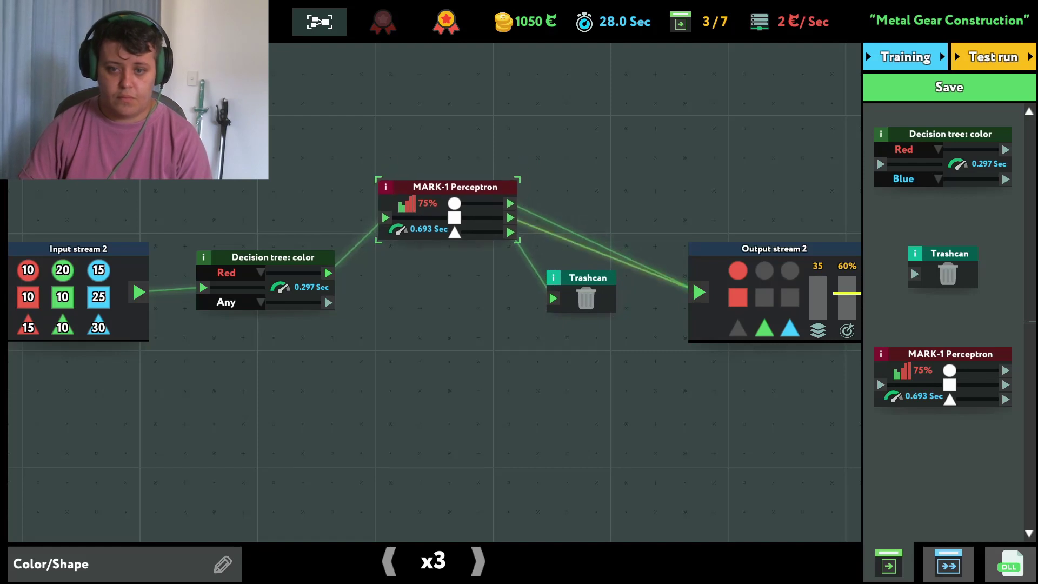
left_click_drag(273, 260, 322, 260)
left_click_drag(455, 187, 477, 198)
left_click_drag(323, 259, 269, 255)
left_click_drag(472, 199, 429, 210)
left_click_drag(584, 272, 597, 287)
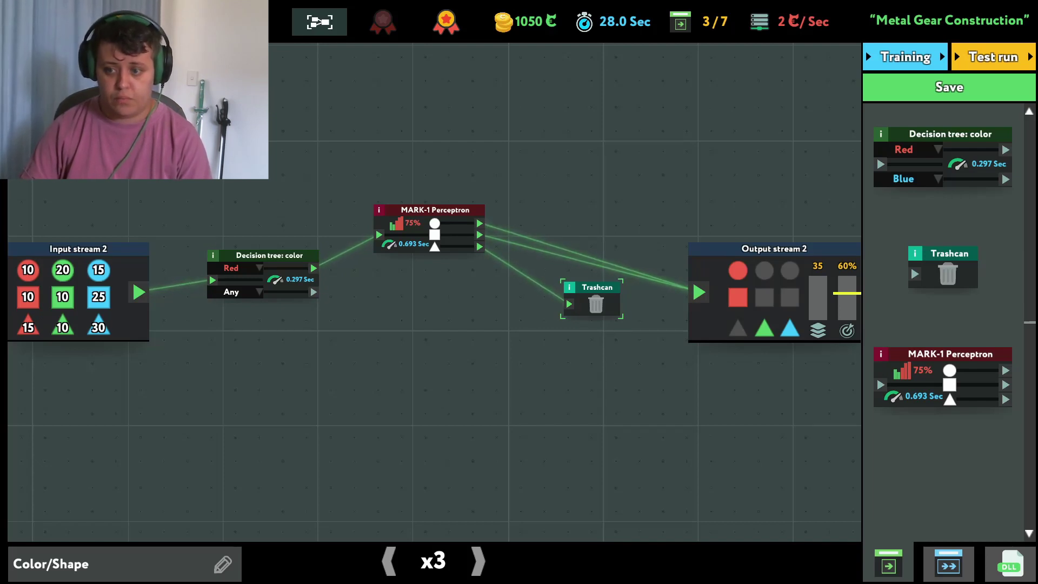
left_click_drag(597, 286, 559, 270)
Step: Add a second MARK-1 Perceptron below, wired to Output stream 2
mouse_move(950, 353)
left_mouse_down()
mouse_move(429, 332)
mouse_move(416, 321)
left_mouse_up()
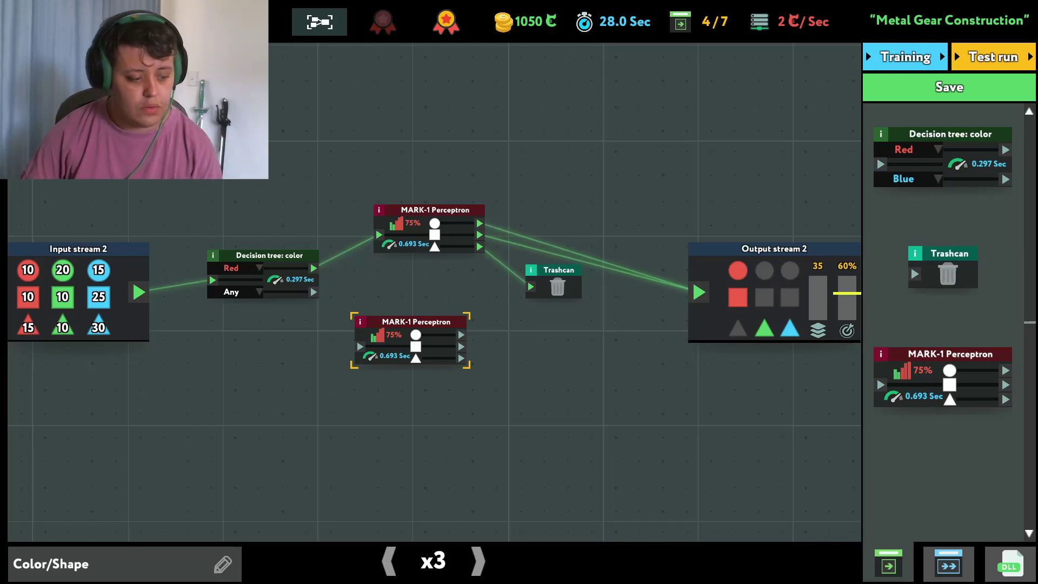
mouse_move(461, 356)
left_mouse_down()
mouse_move(662, 319)
mouse_move(698, 292)
left_mouse_up()
left_click_drag(414, 341, 531, 286)
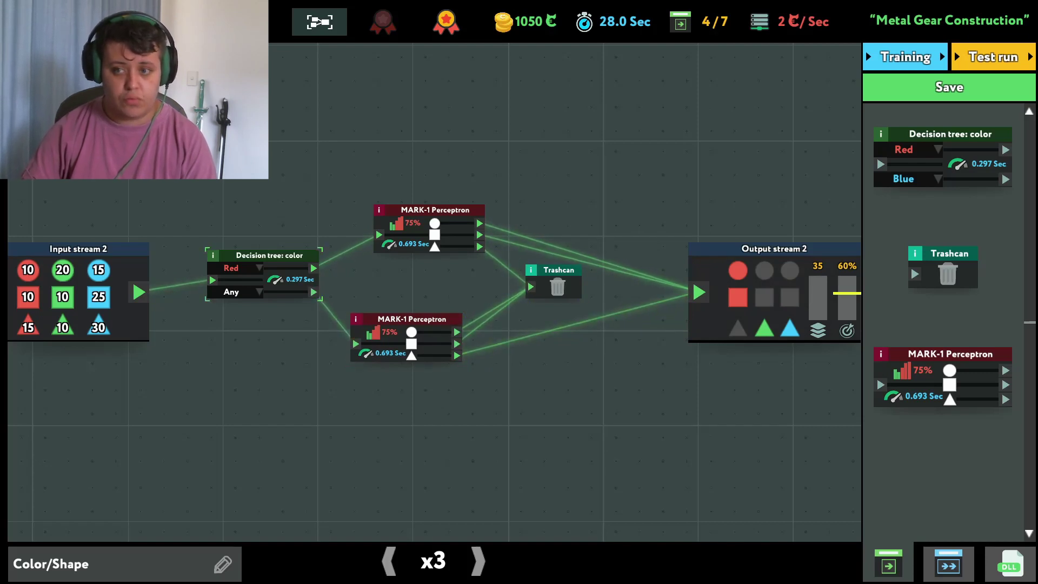
Step: Test-run the scheme, which finishes at 35% against the 60% target
left_click(906, 57)
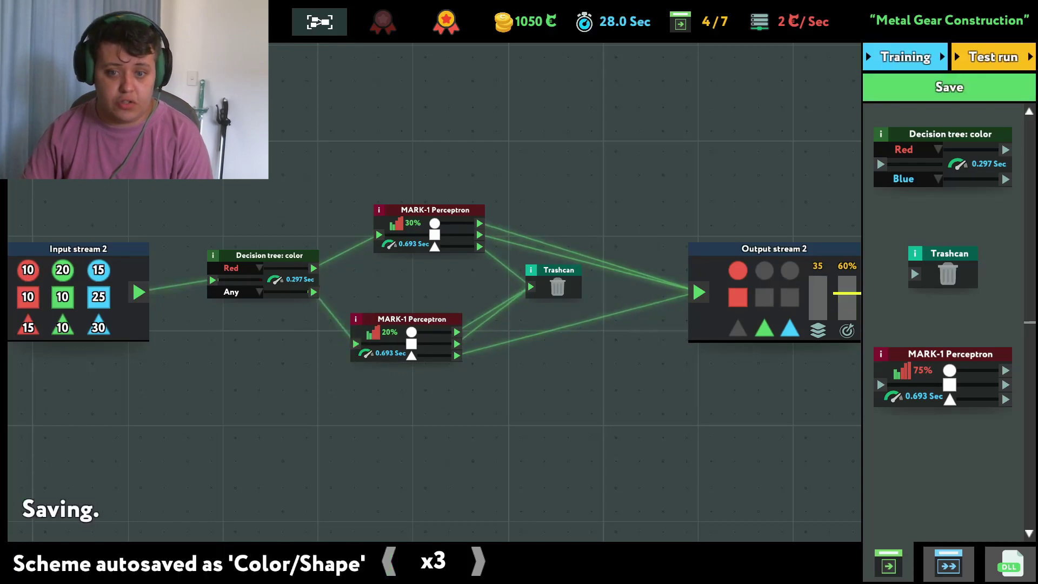
Step: Spread the perceptrons and trashcan apart and switch the first tree's second branch to Blue
left_click_drag(435, 210, 481, 190)
left_click_drag(558, 269, 595, 267)
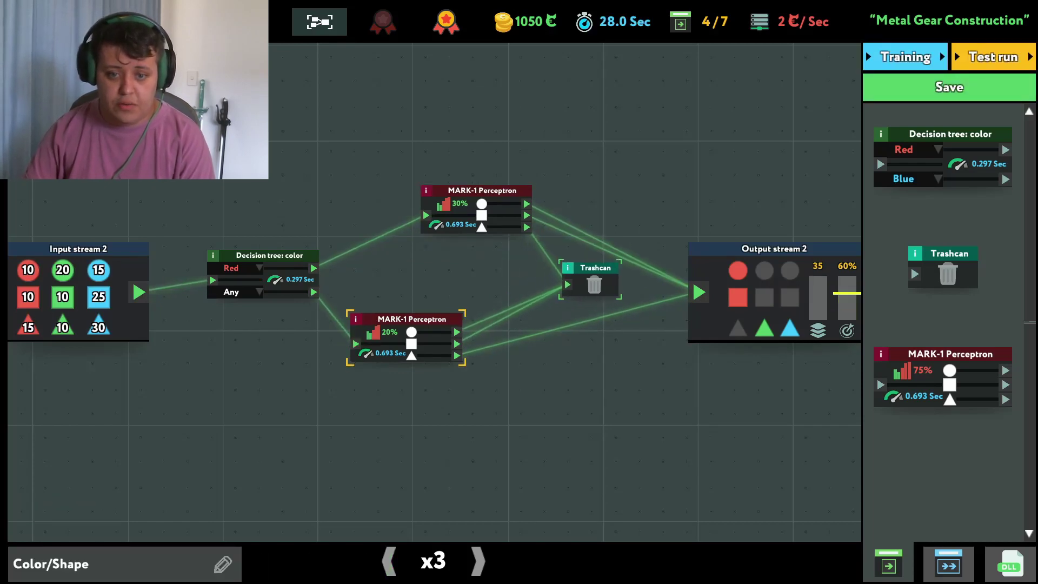
left_click_drag(413, 318, 459, 328)
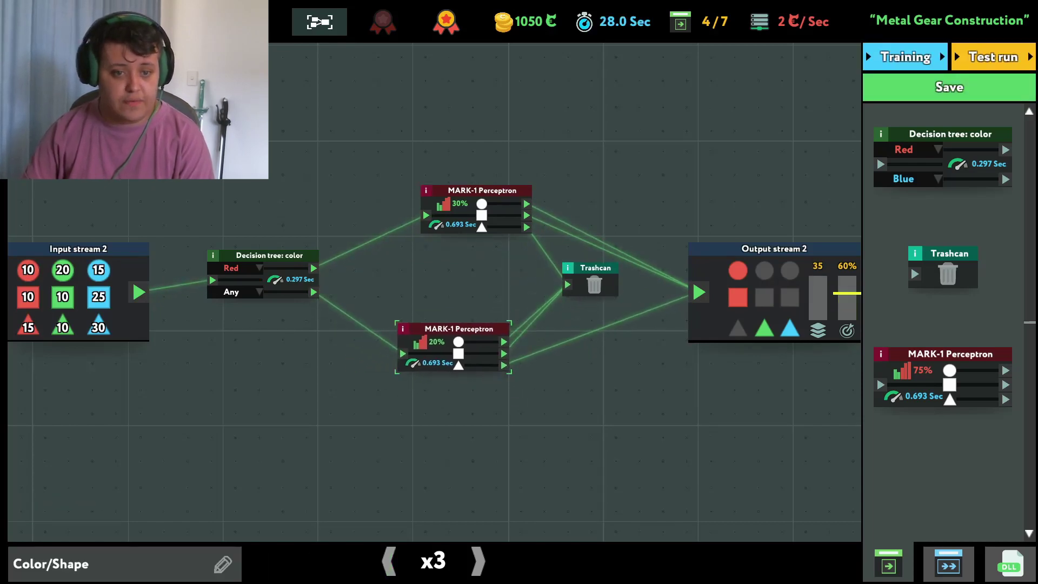
left_click_drag(489, 325, 481, 383)
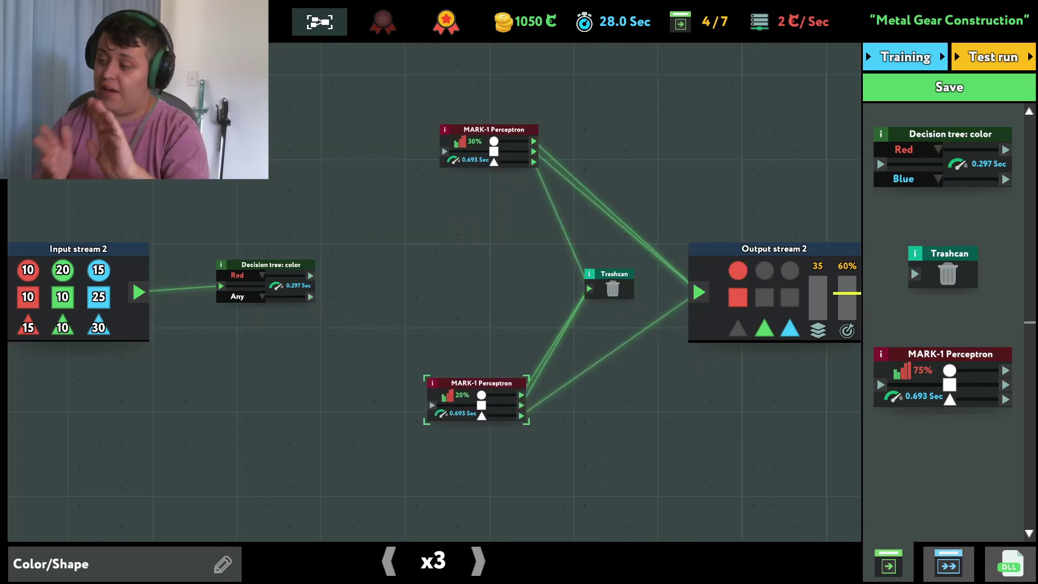
left_click(219, 285)
left_click(213, 332)
Step: Add a Red/Green decision tree and wire Blue and Green to the lower perceptron
left_click_drag(950, 134, 383, 251)
left_click(361, 283)
left_click(355, 312)
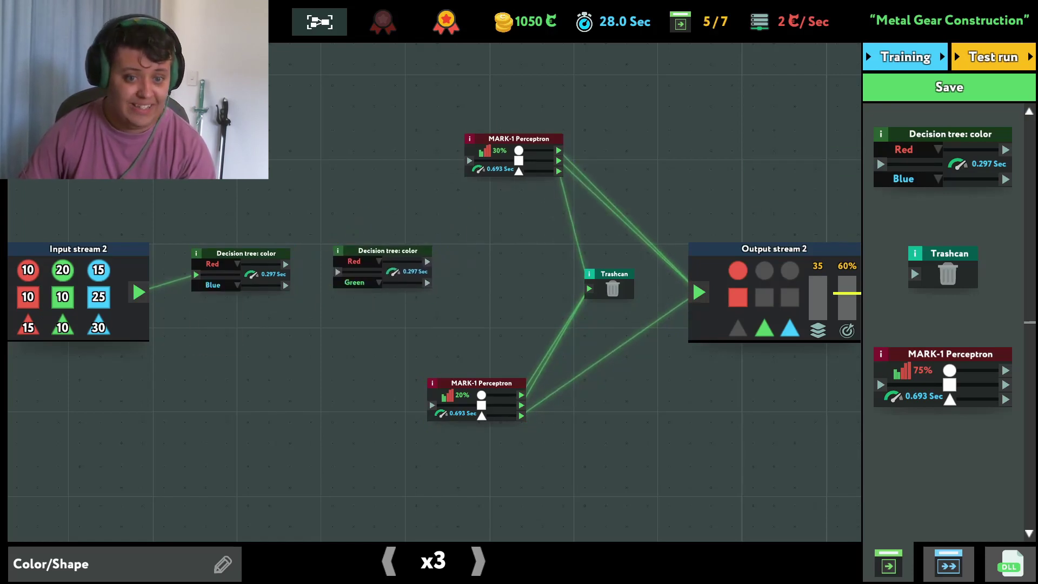
left_click_drag(388, 250, 378, 241)
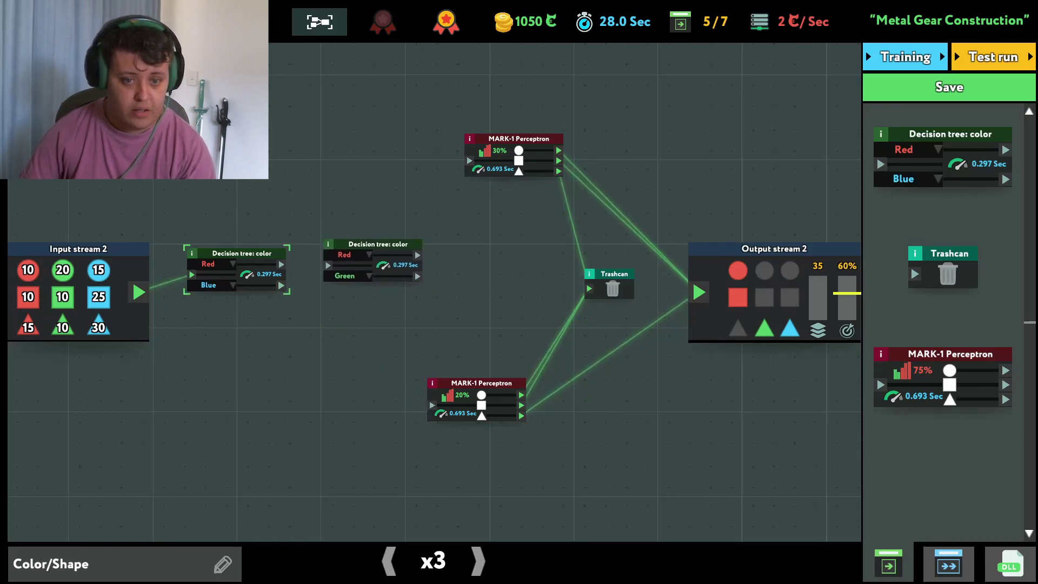
left_click_drag(281, 285, 432, 404)
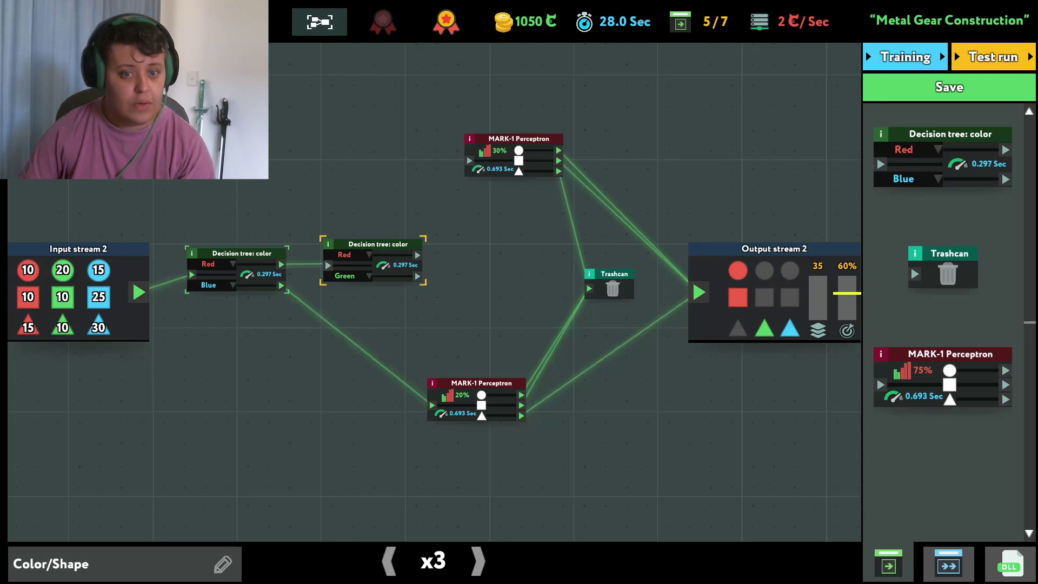
mouse_move(378, 244)
left_mouse_down()
mouse_move(356, 236)
mouse_move(444, 194)
mouse_move(469, 160)
left_mouse_up()
left_click_drag(396, 268, 430, 395)
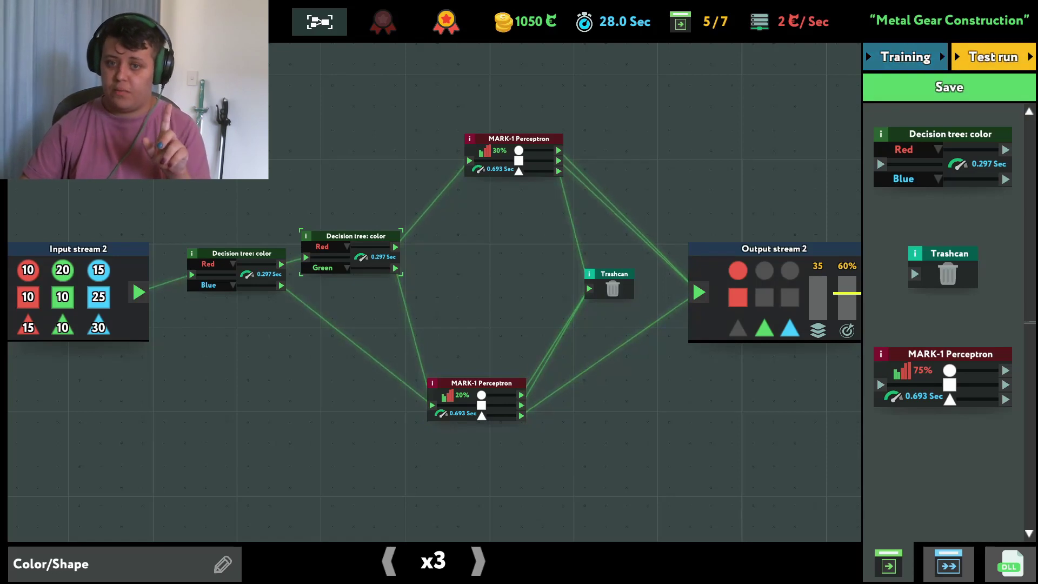
Step: Start a test run, dismiss the info messages and attempt further training
key("space")
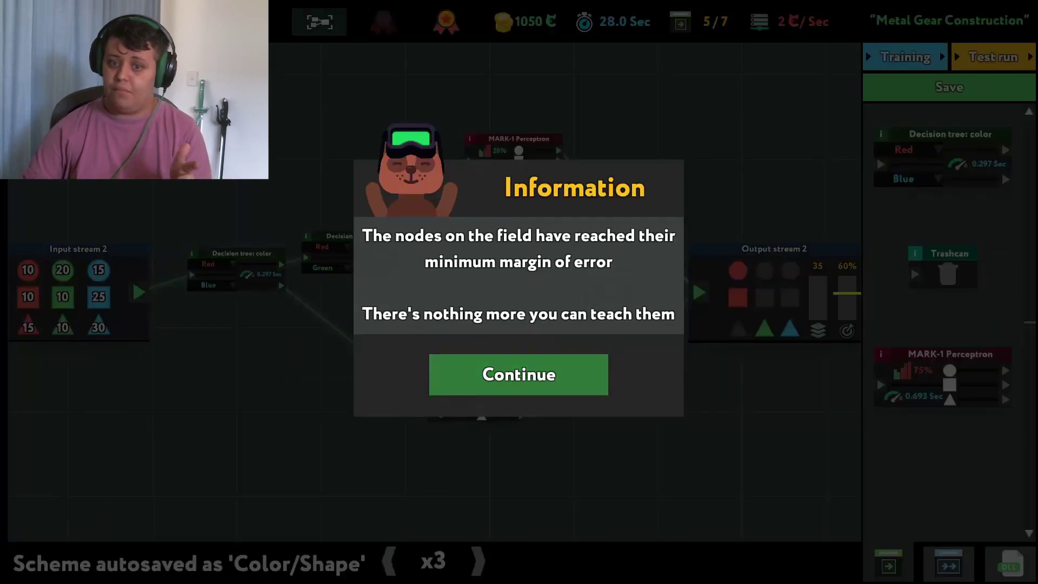
left_click(519, 374)
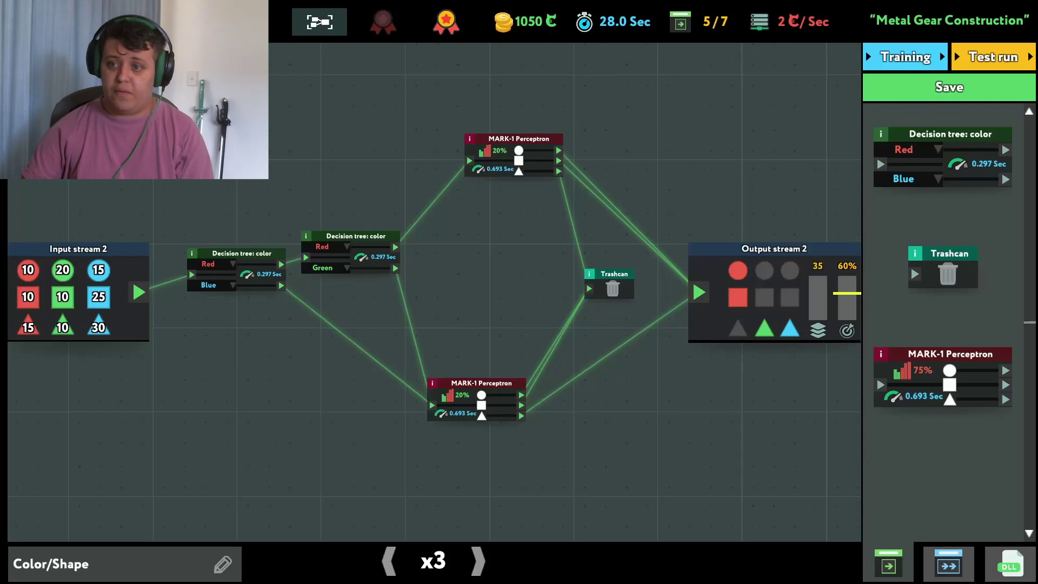
left_click(906, 57)
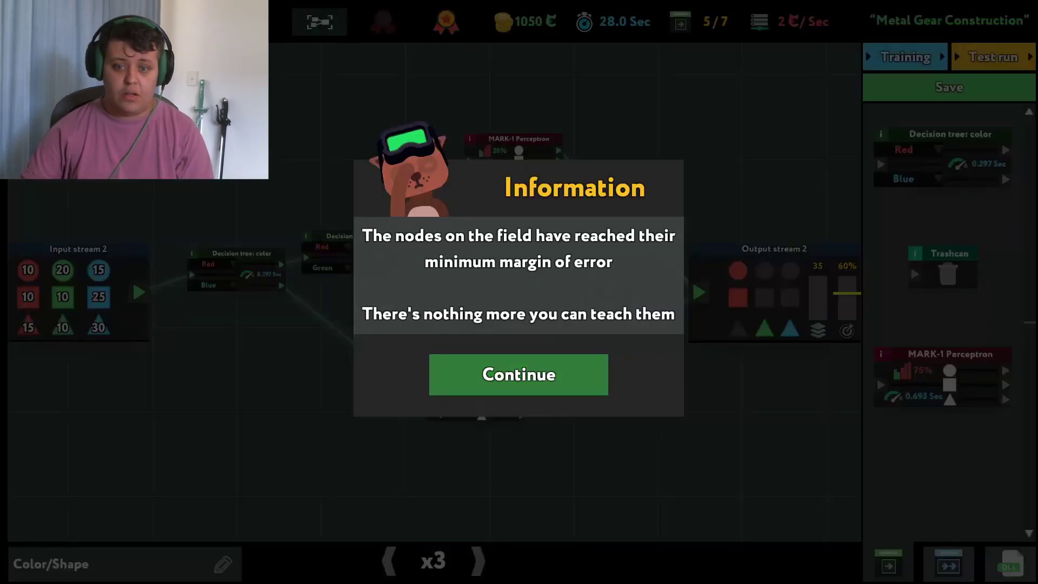
left_click(518, 374)
Step: Nudge the lower perceptron and middle decision tree slightly right
left_click_drag(487, 382, 517, 381)
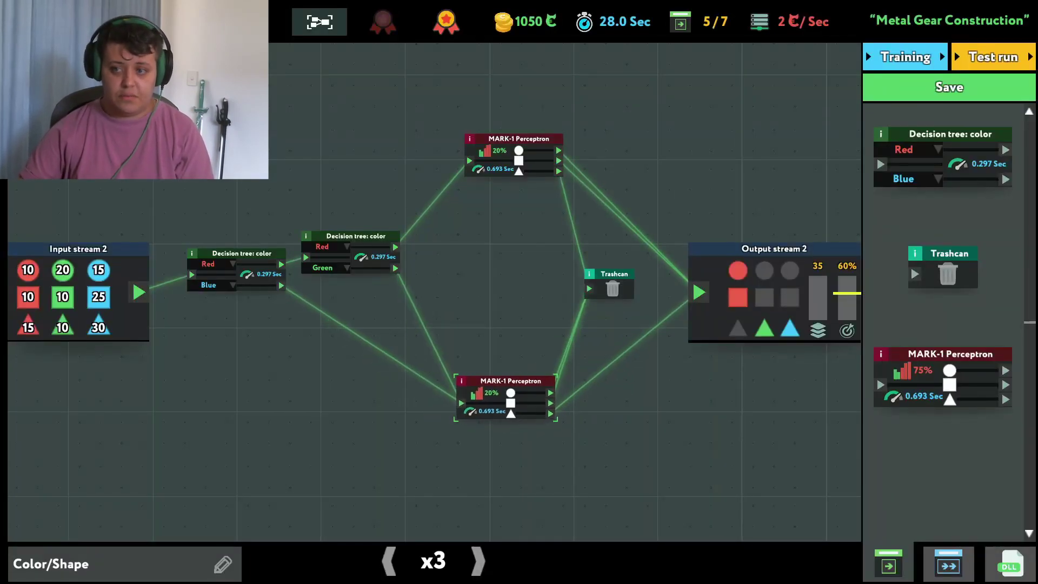
left_click_drag(507, 138, 508, 147)
left_click_drag(355, 236, 370, 234)
Step: Launch a test run, which times out, then resume editing and lower the first decision tree
left_click(993, 57)
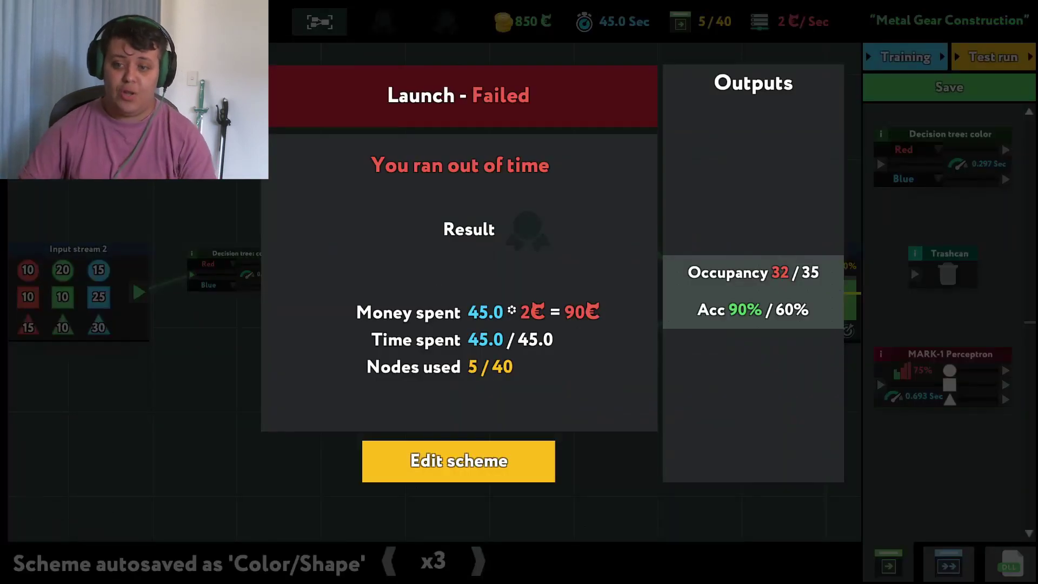
left_click(458, 461)
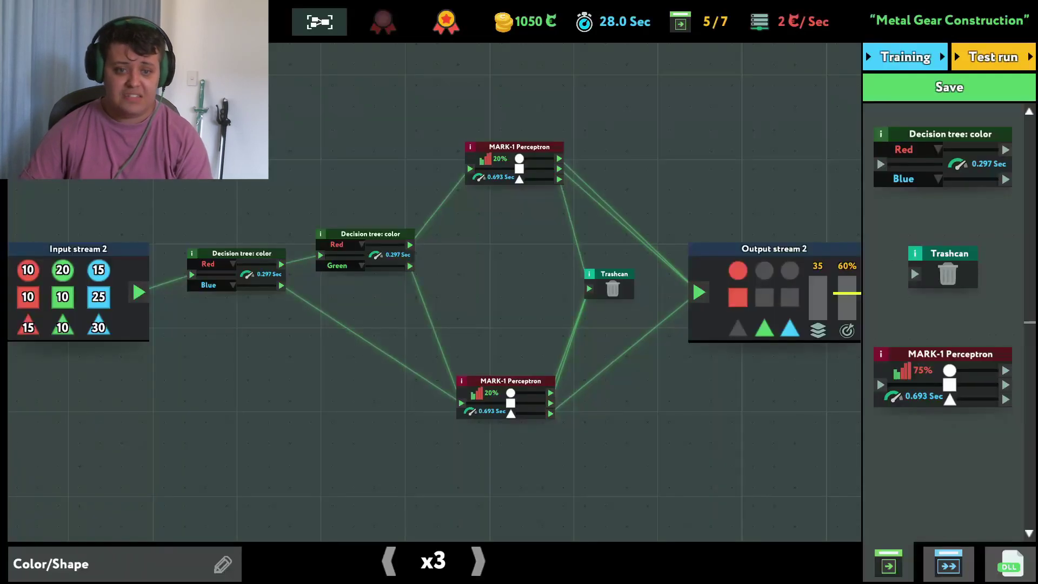
left_click_drag(506, 381, 516, 371)
left_click_drag(241, 253, 235, 271)
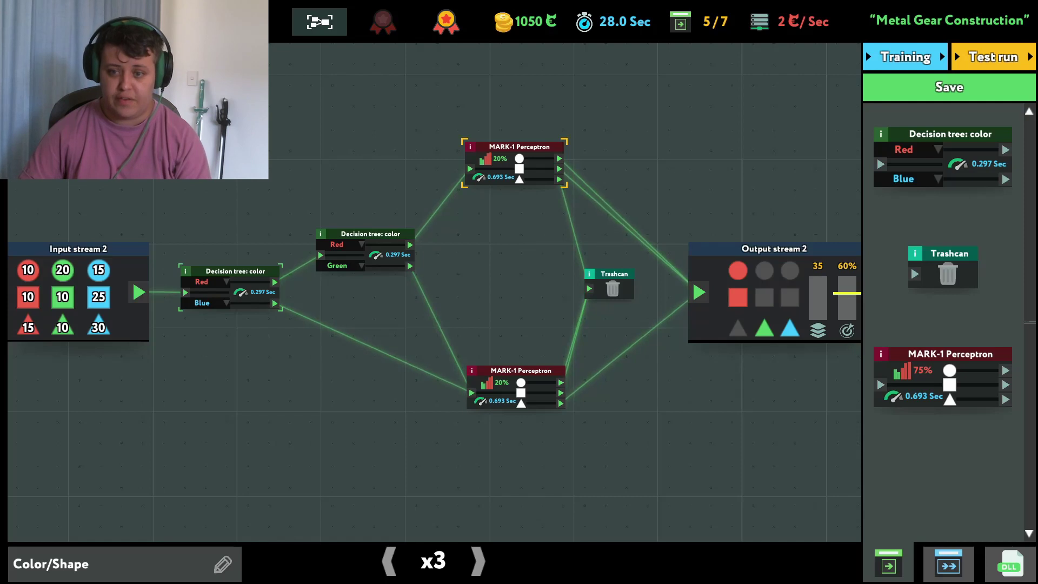
Step: Bunch the Trashcan, both perceptrons and middle tree together, then retest
left_click_drag(614, 276, 630, 276)
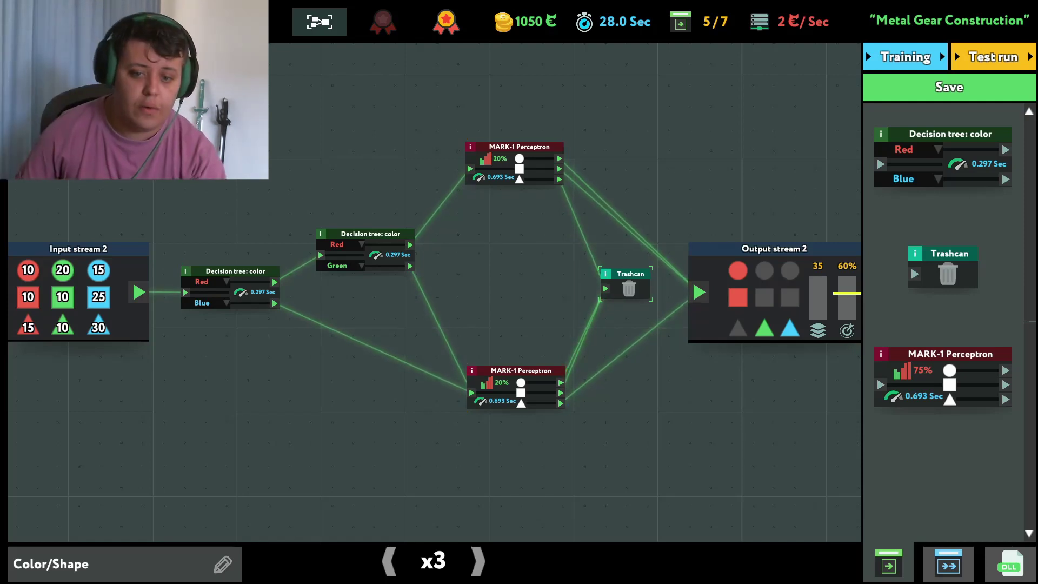
left_click_drag(519, 381, 518, 322)
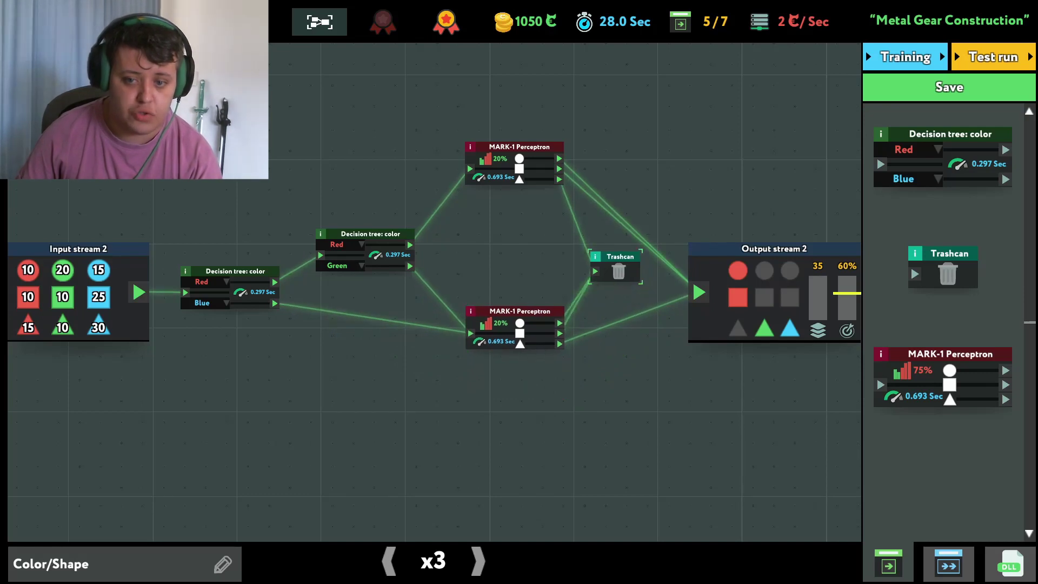
left_click_drag(629, 284, 616, 262)
mouse_move(519, 163)
left_mouse_down()
mouse_move(514, 214)
mouse_move(525, 195)
left_mouse_up()
left_click_drag(370, 235, 384, 219)
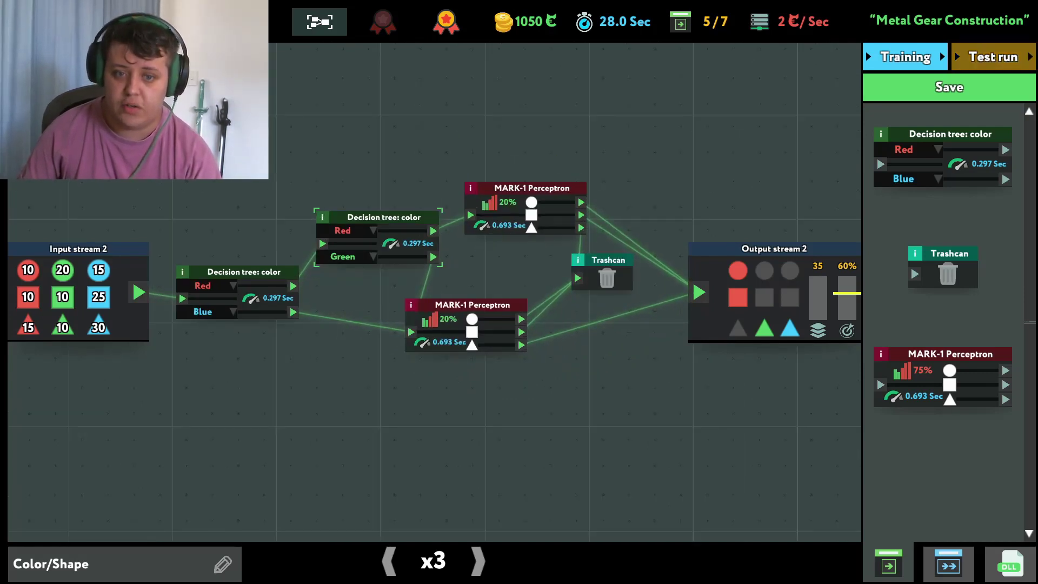
left_click(993, 57)
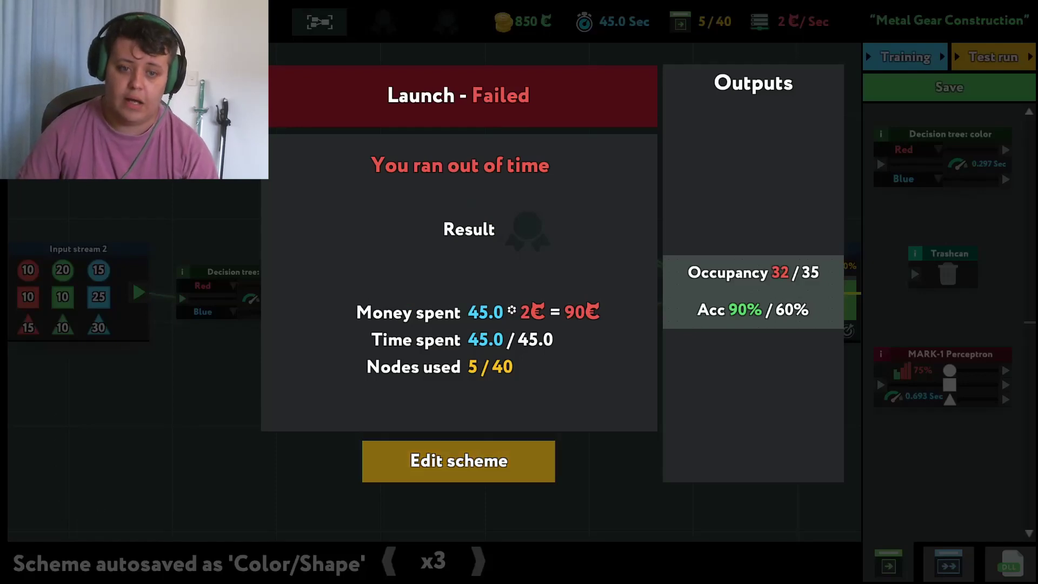
Step: Resume editing and reposition the lower perceptron and both decision trees
left_click(459, 461)
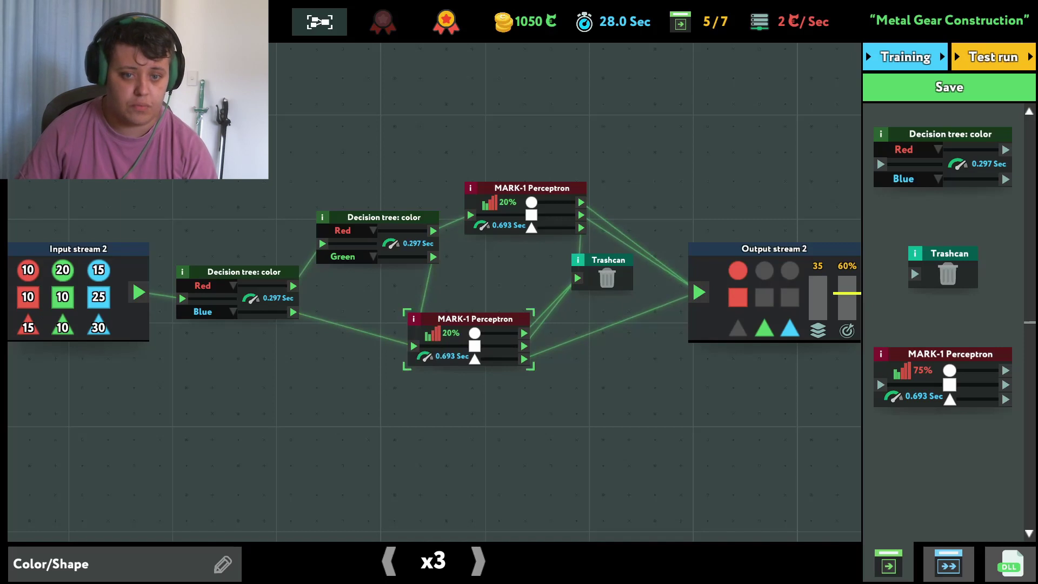
left_click_drag(474, 319, 510, 333)
left_click_drag(378, 217, 378, 192)
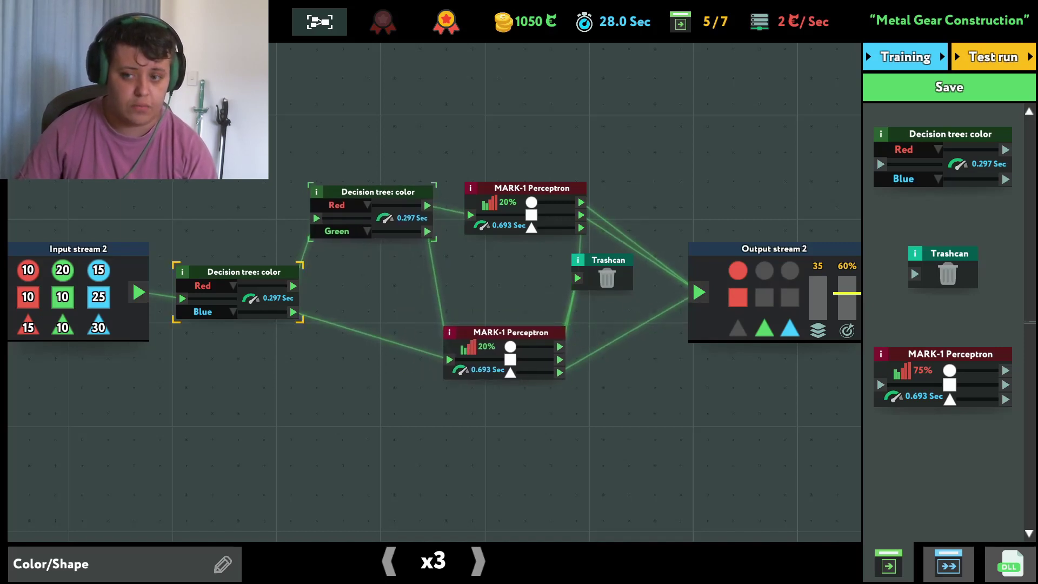
left_click_drag(243, 272, 241, 252)
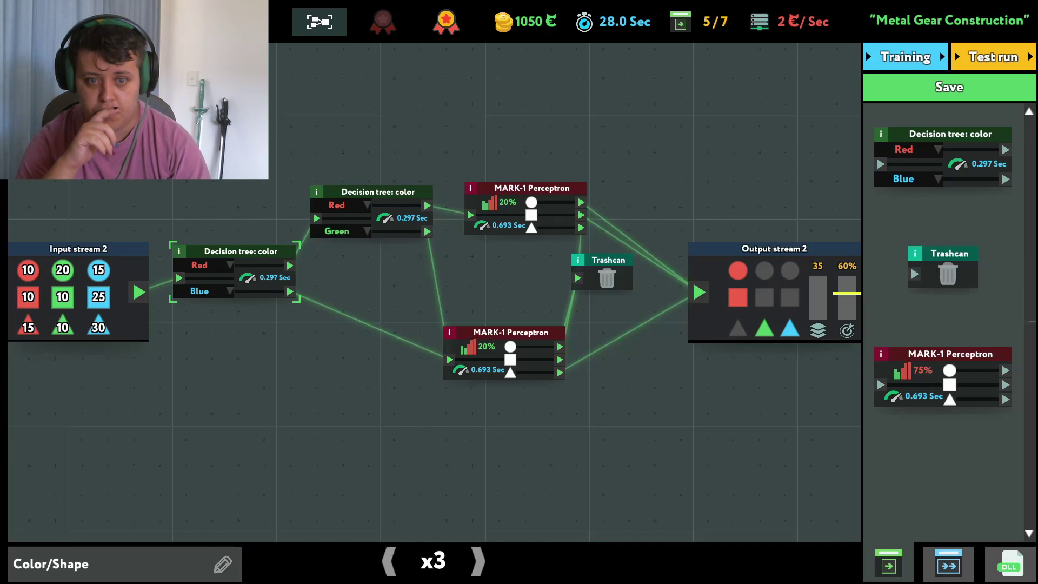
Step: Set the left decision tree to Any colour and relaunch, succeeding at 74% accuracy
left_click(215, 265)
left_click(198, 344)
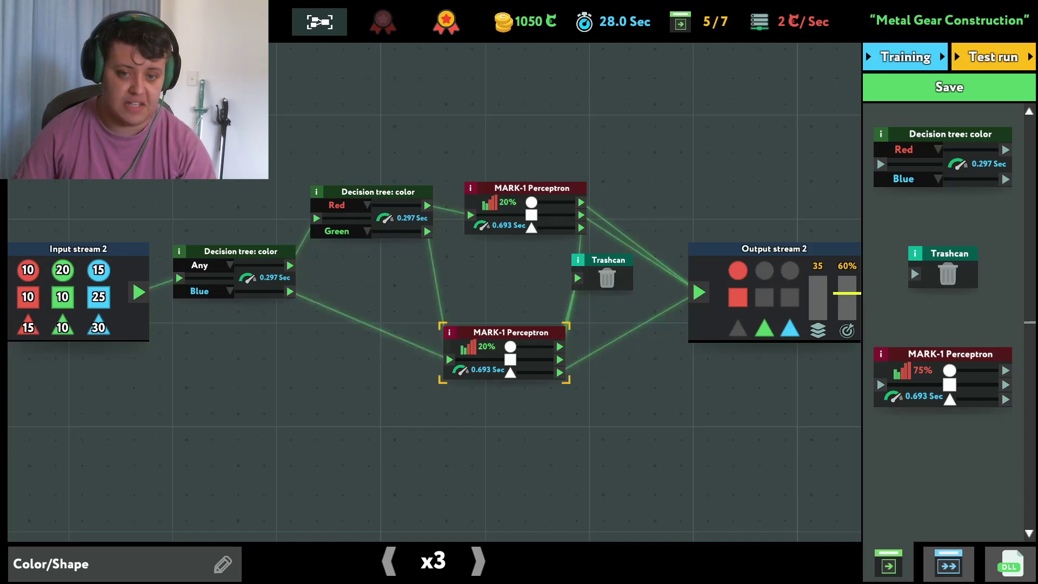
left_click_drag(510, 333, 525, 329)
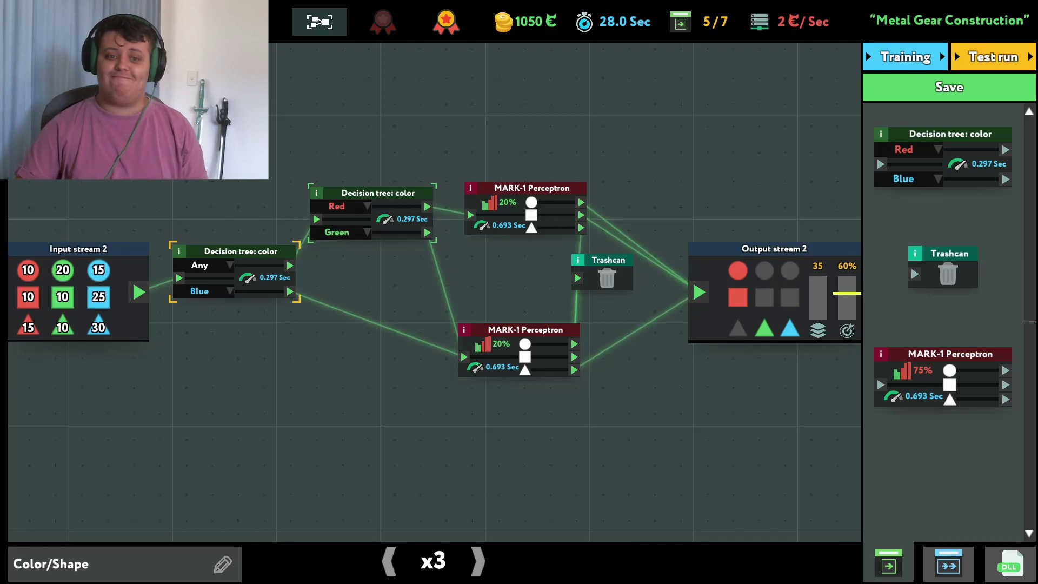
left_click(993, 57)
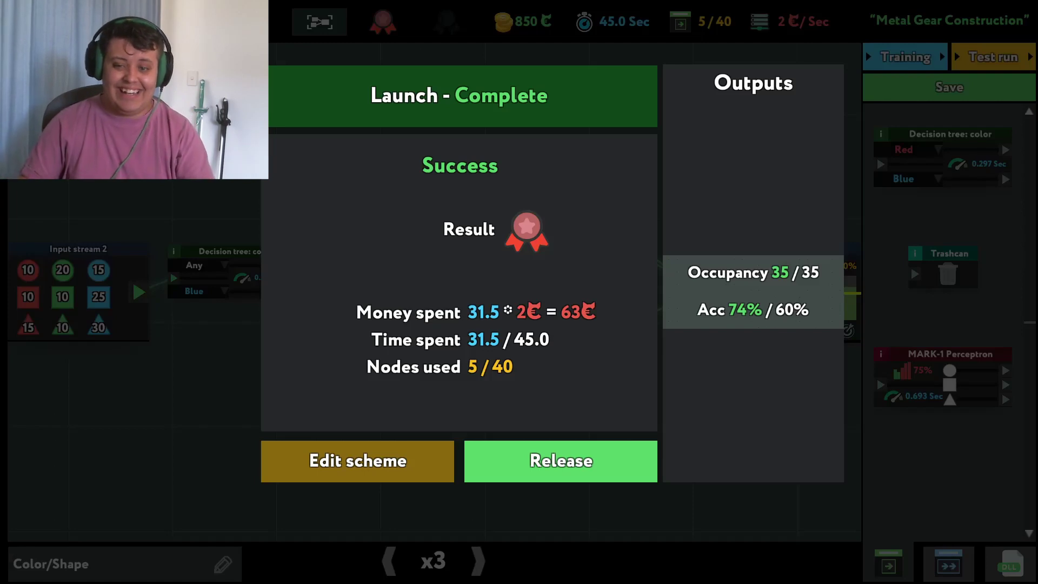
Step: Change the upper decision tree's colour filter from Red to Any and rerun the test
key("Escape")
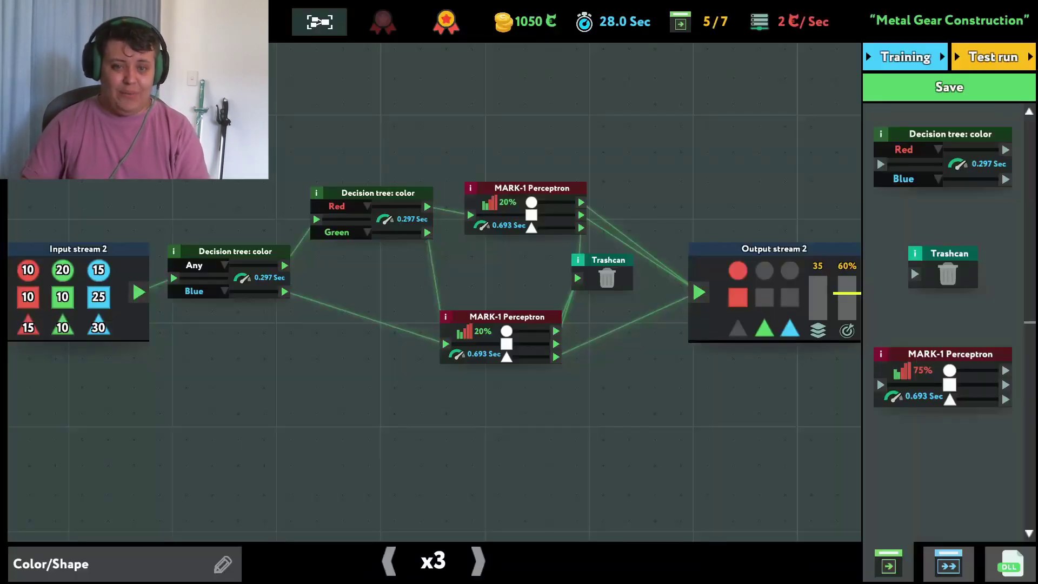
left_click(337, 207)
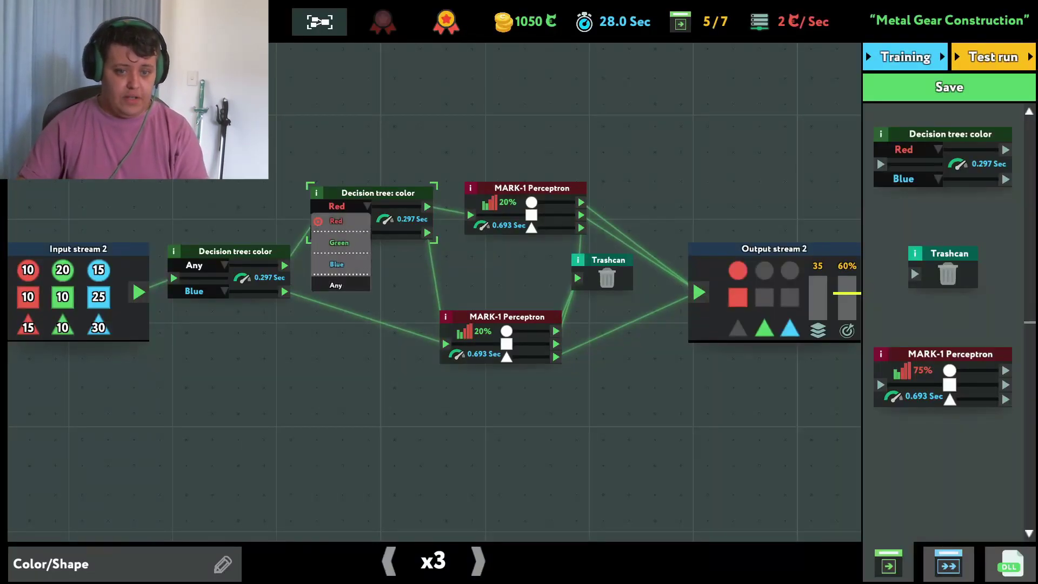
left_click(337, 284)
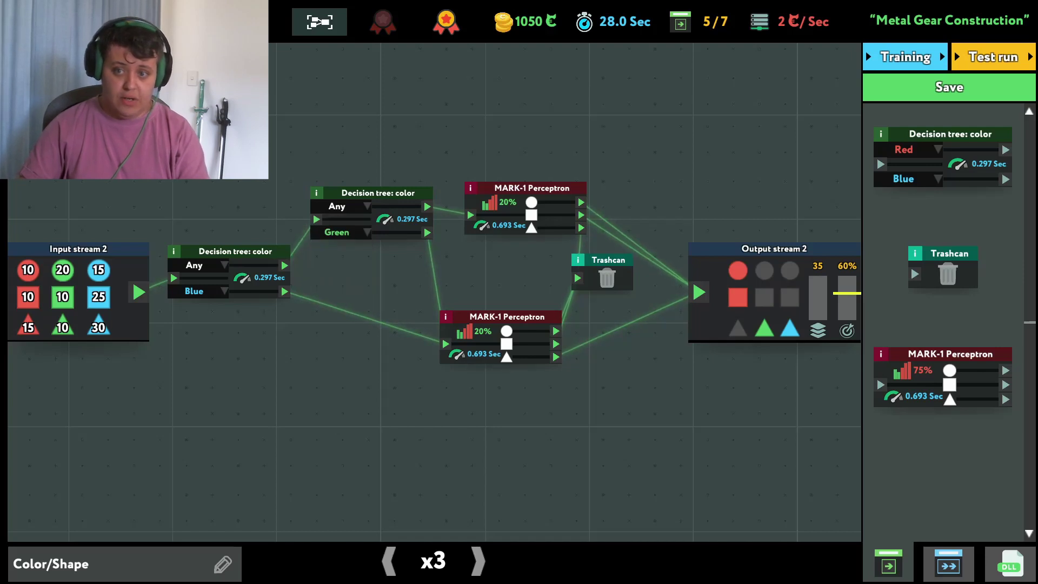
left_click(993, 57)
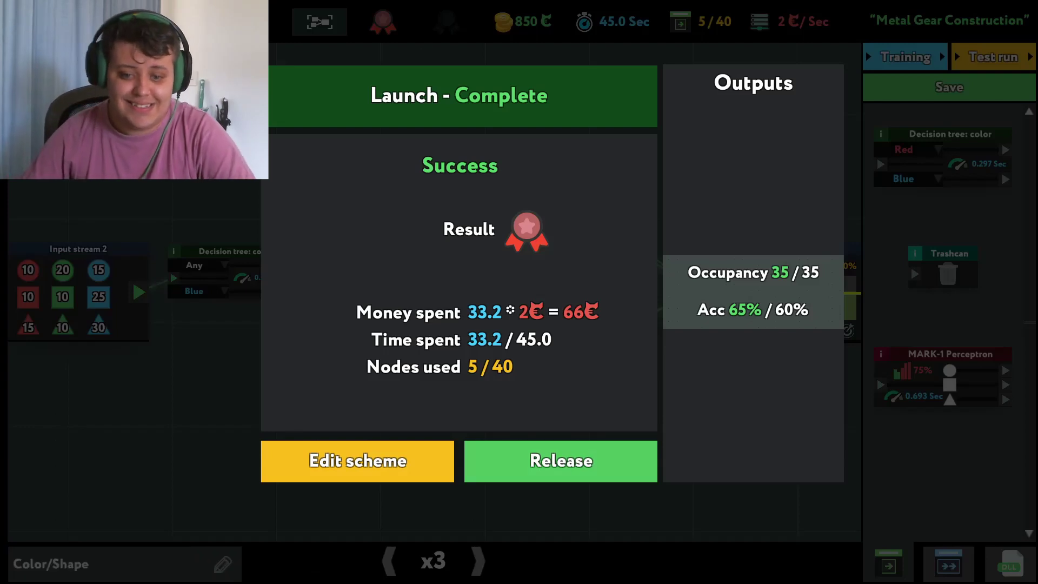
Step: Add a sixth colour decision tree and rearrange the perceptron, decision trees and Trashcan
left_click(358, 461)
left_click_drag(519, 187, 523, 140)
left_click_drag(379, 193, 390, 217)
left_click_drag(235, 251, 237, 262)
mouse_move(950, 135)
left_mouse_down()
mouse_move(454, 332)
mouse_move(372, 351)
left_mouse_up()
left_click_drag(507, 316, 530, 333)
left_click_drag(608, 259, 637, 270)
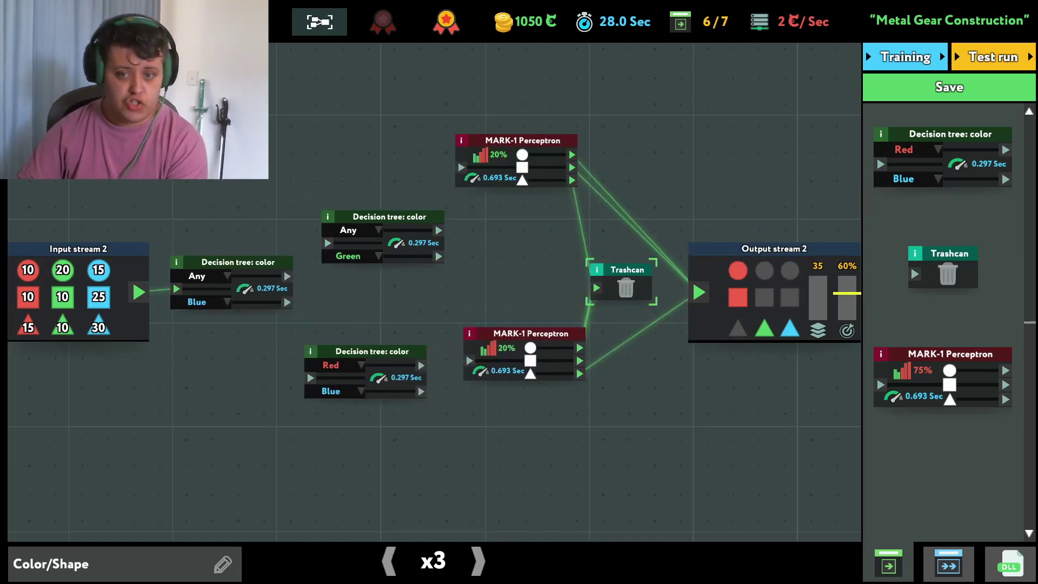
left_click_drag(373, 352, 342, 341)
left_click_drag(389, 217, 379, 167)
left_click_drag(343, 341, 377, 328)
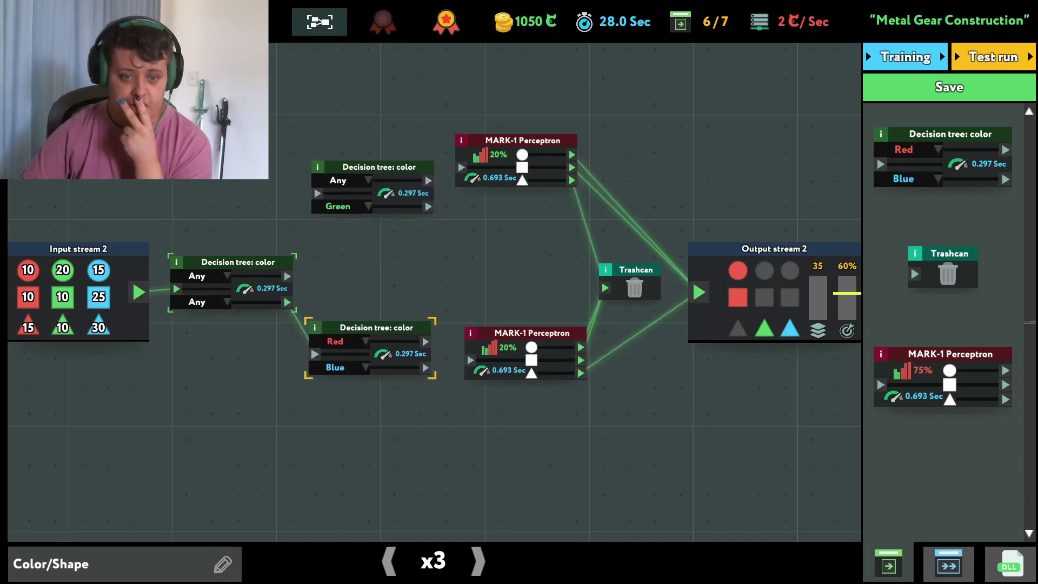
Step: Set the lower decision tree to Green, the left to Any and the upper to Red
left_click(335, 342)
left_click(335, 397)
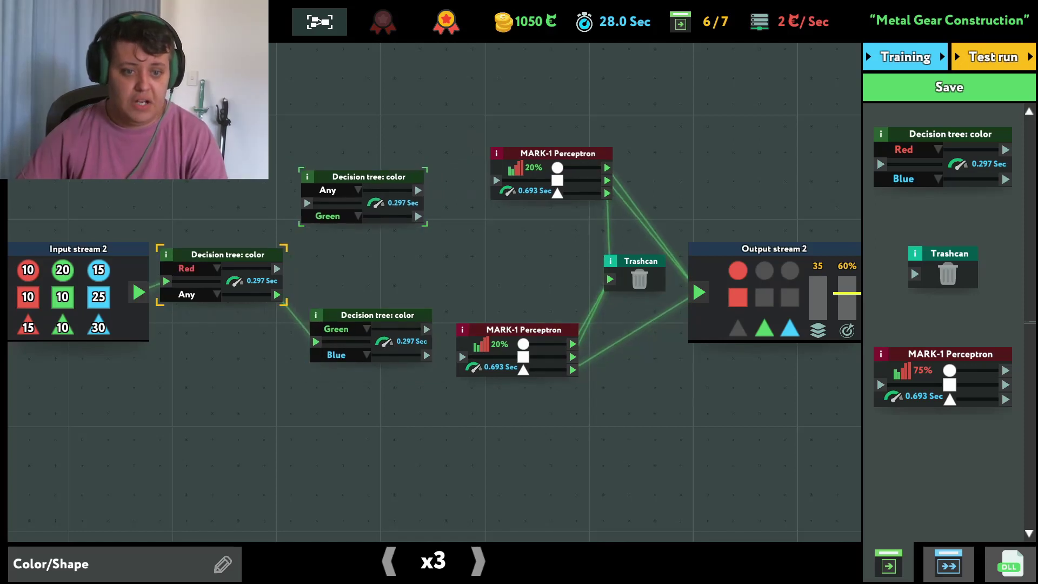
left_click(191, 268)
left_click(187, 325)
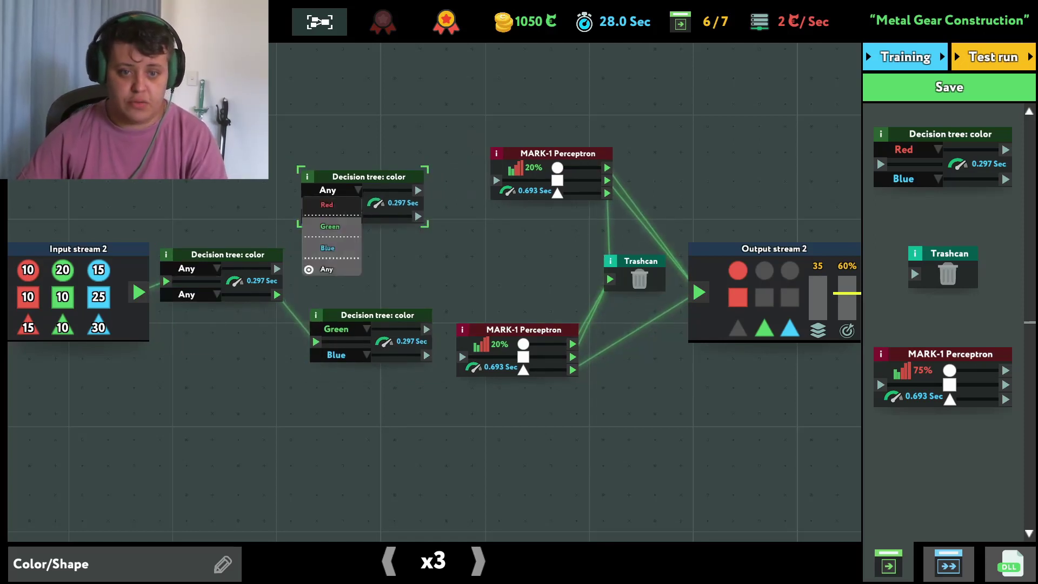
left_click(328, 190)
left_click(327, 205)
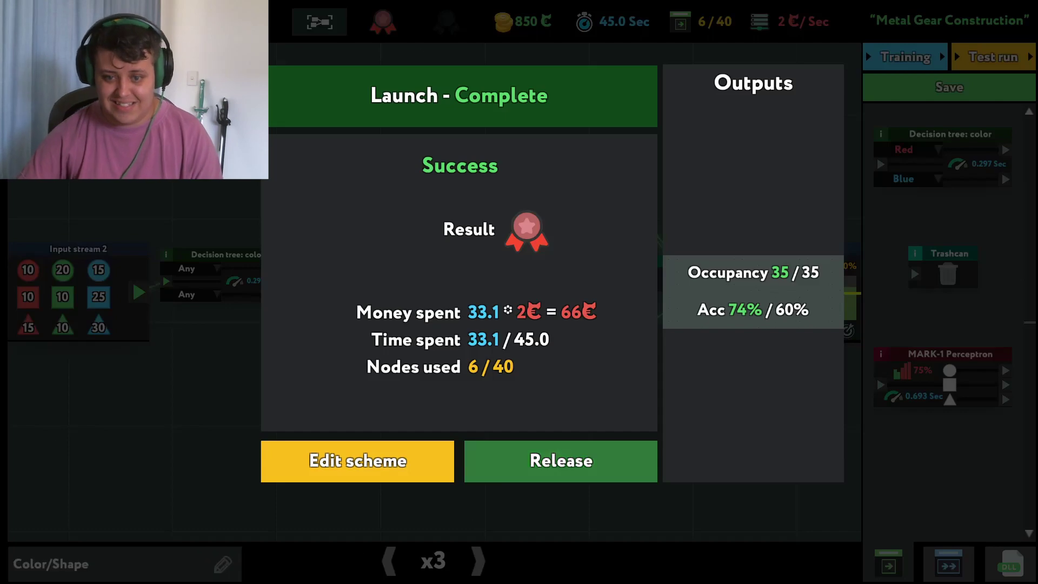
Step: Release the Color/Shape solution and accept the NukaToy toy manufacturing job
left_click(561, 461)
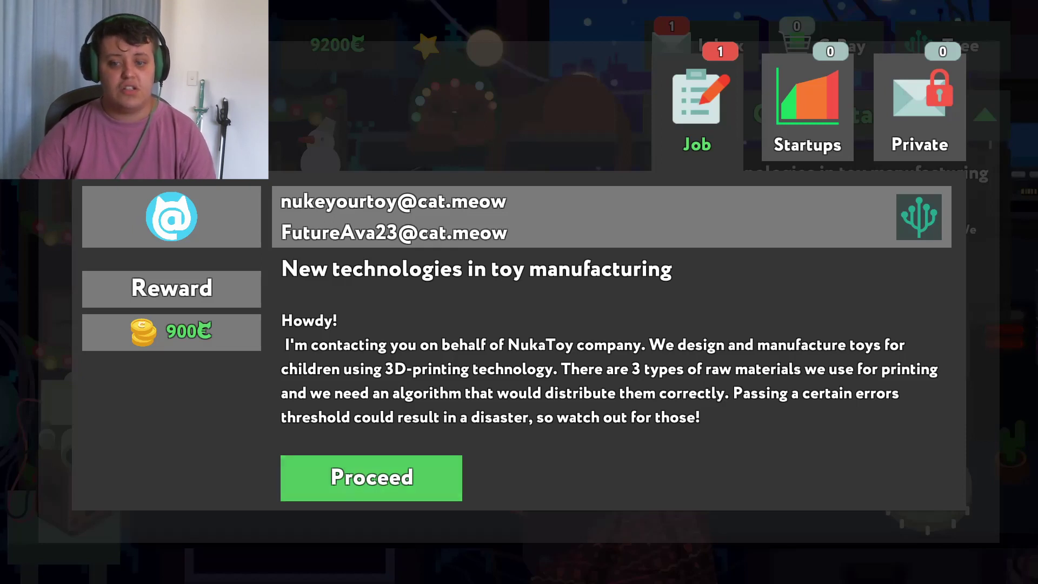
left_click(371, 478)
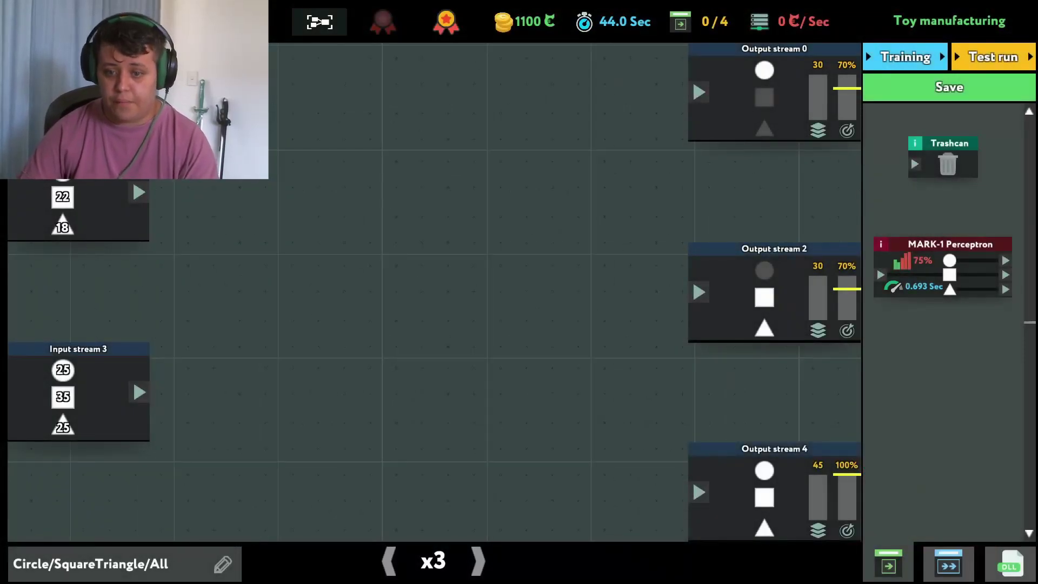
Step: Link Input stream 3 to Output 4, add a MARK-1 Perceptron feeding the outputs, and train
left_click_drag(140, 392, 698, 491)
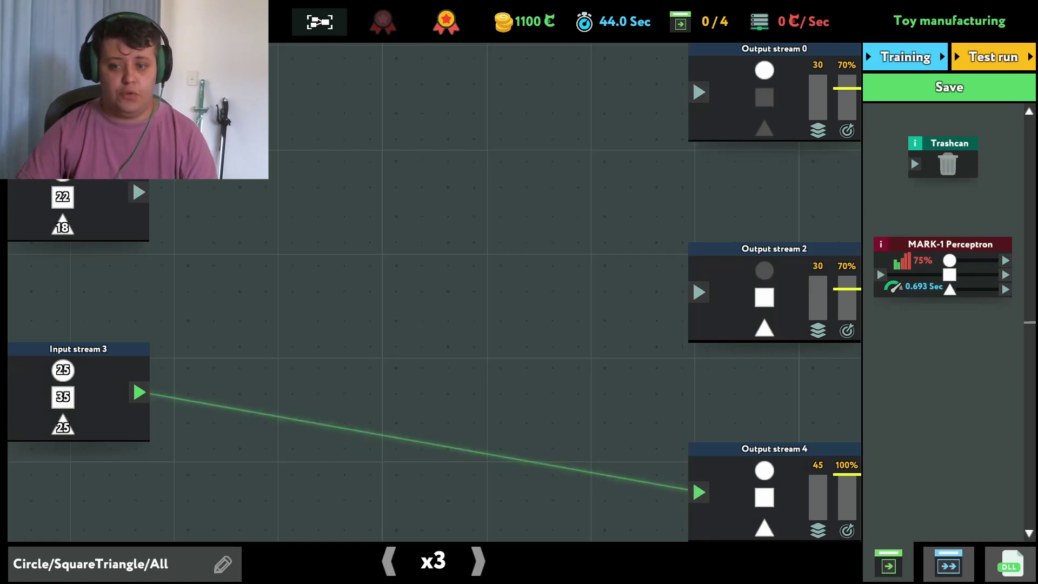
left_click_drag(950, 259, 405, 185)
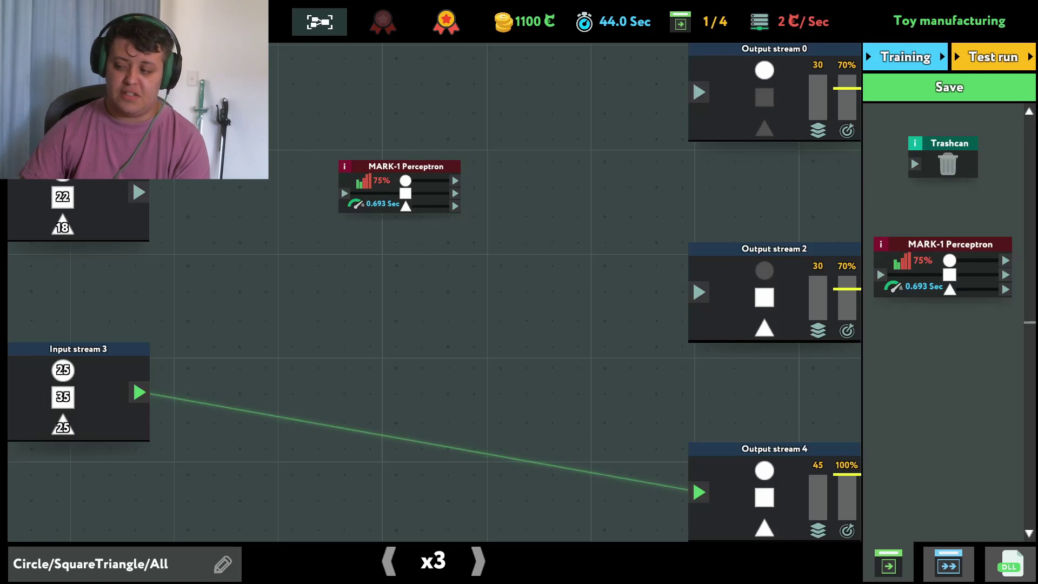
mouse_move(405, 166)
left_mouse_down()
mouse_move(348, 255)
mouse_move(699, 91)
left_mouse_up()
left_click_drag(398, 282, 699, 292)
left_click_drag(397, 294, 700, 292)
left_click(905, 57)
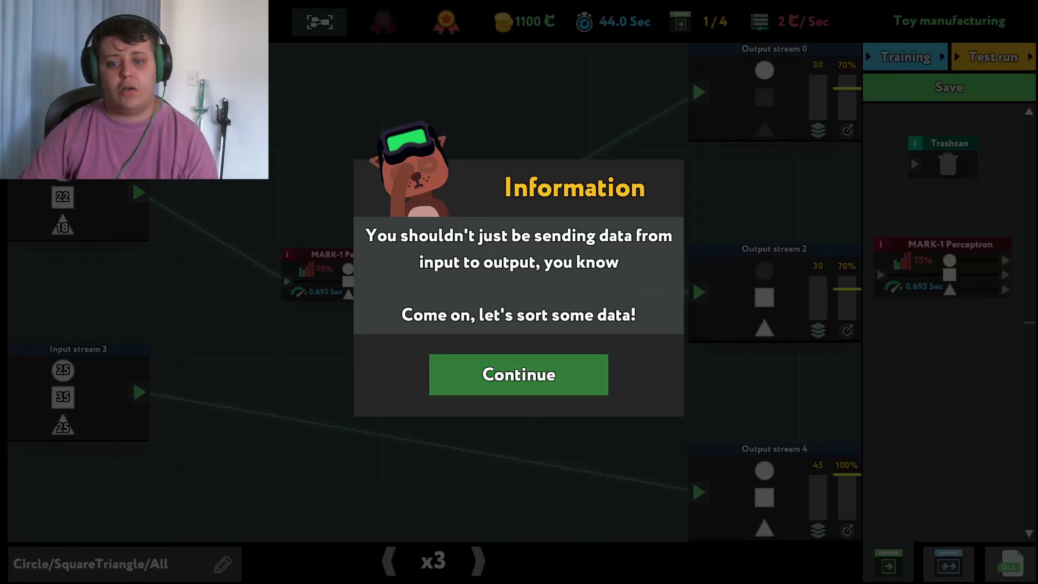
Step: Dismiss the direct-link warning and add a second perceptron fed by Input stream 3
left_click(518, 373)
left_click_drag(348, 254, 390, 183)
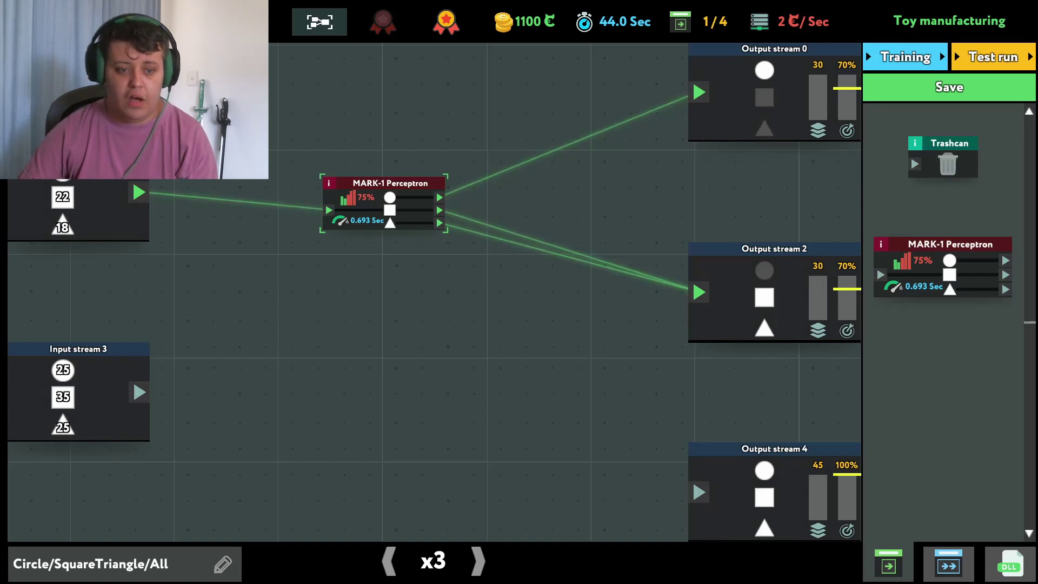
left_click_drag(390, 183, 391, 198)
left_click_drag(950, 243, 357, 380)
left_click_drag(173, 396, 297, 406)
left_click(292, 406)
left_click_drag(140, 393, 297, 407)
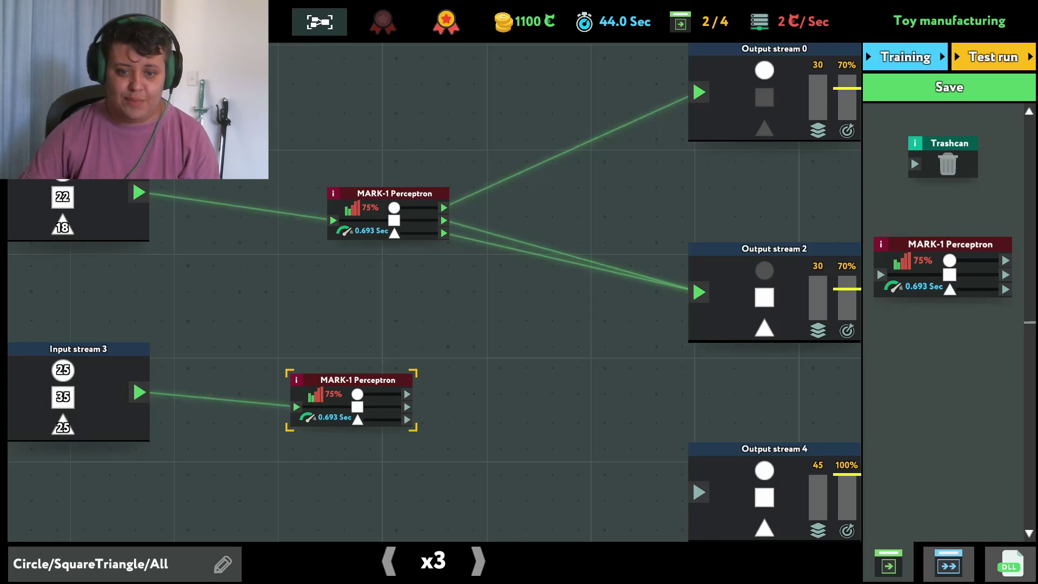
Step: Wire the perceptron outputs to Output streams 0, 2 and 4, then train both
mouse_move(395, 193)
left_mouse_down()
mouse_move(370, 171)
mouse_move(698, 92)
left_mouse_up()
mouse_move(419, 197)
left_mouse_down()
mouse_move(520, 216)
mouse_move(698, 292)
mouse_move(510, 247)
mouse_move(698, 292)
left_mouse_up()
left_click_drag(422, 409, 698, 492)
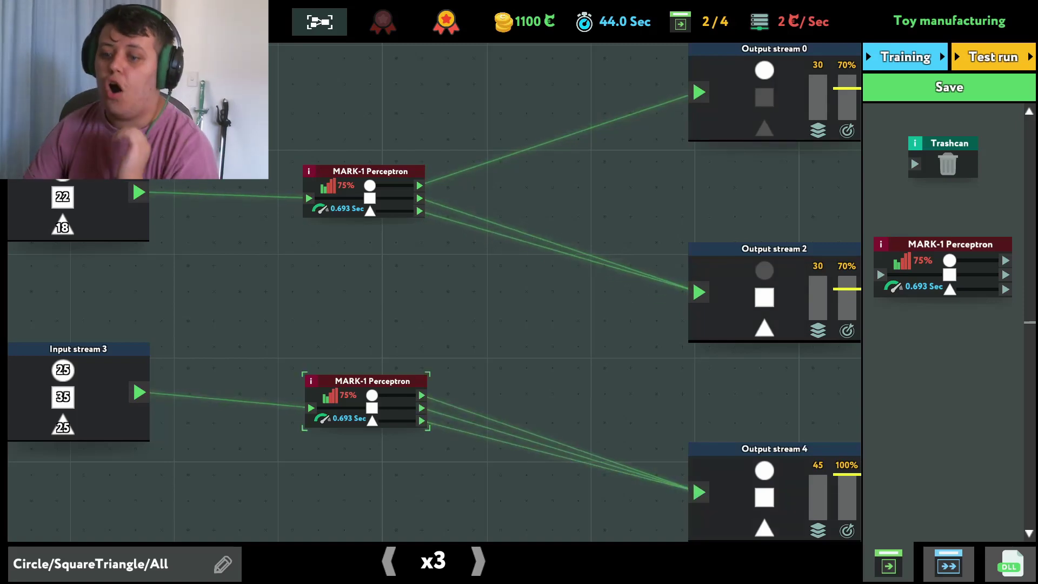
left_click_drag(372, 381, 340, 407)
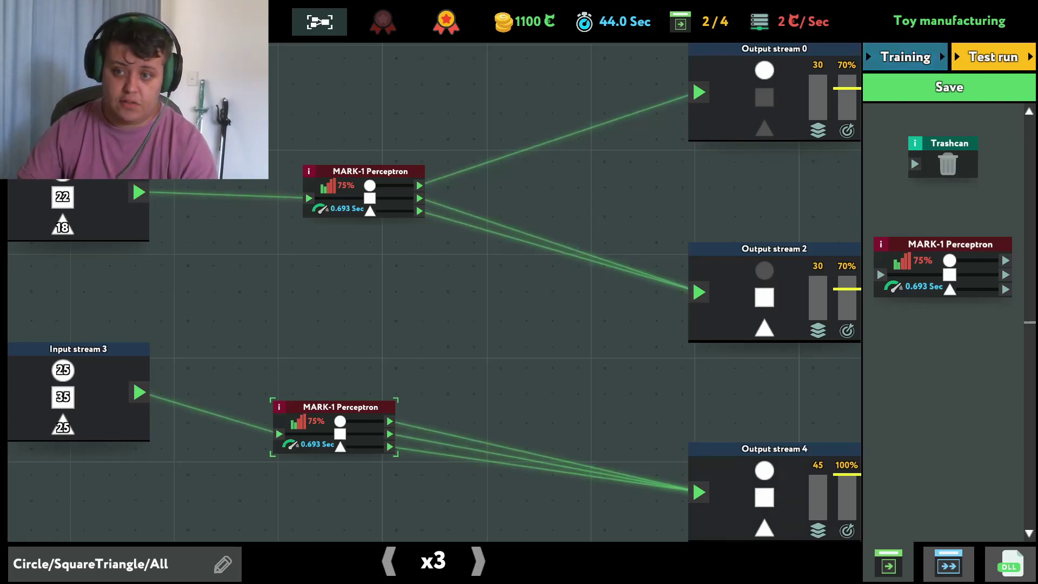
left_click(905, 57)
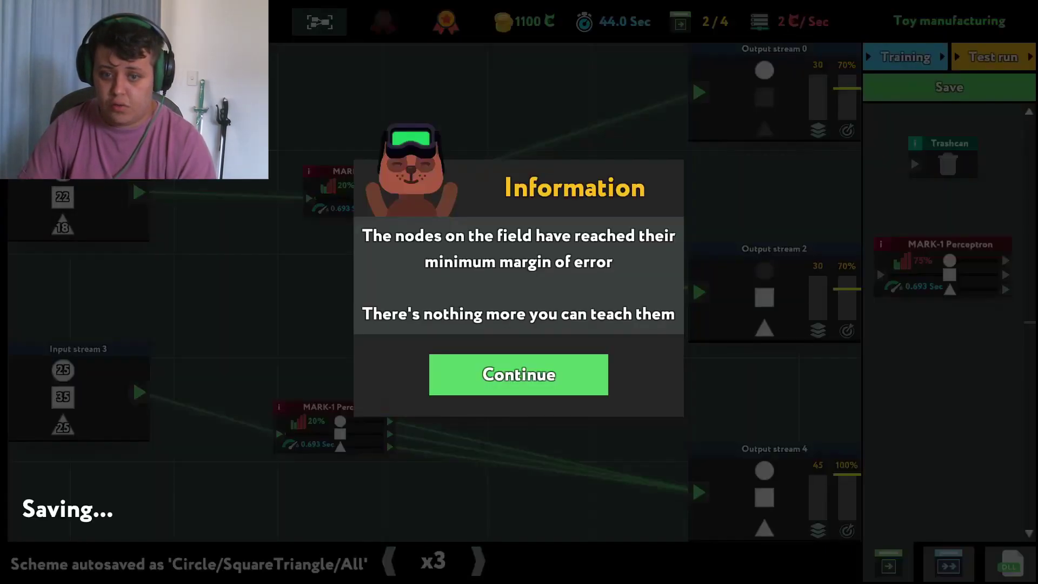
Step: Test the trained scheme, then after the timeout delete both perceptrons
left_click(520, 373)
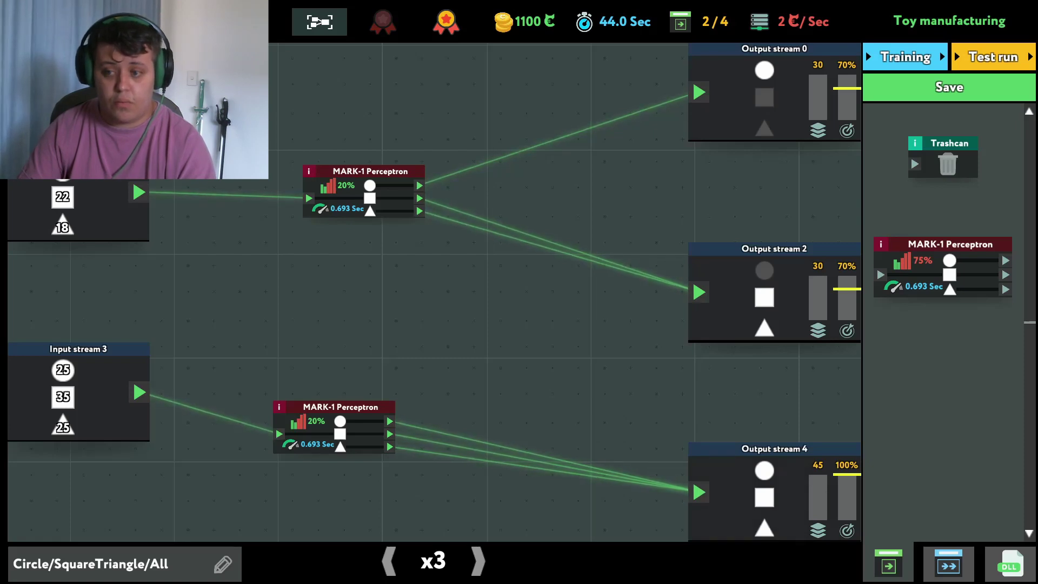
left_click(994, 57)
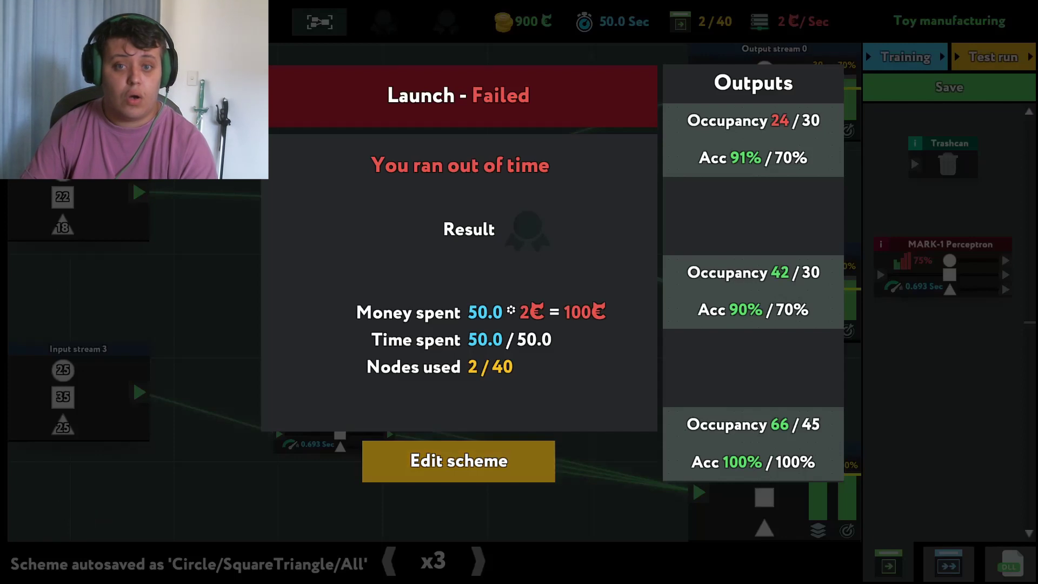
left_click(458, 461)
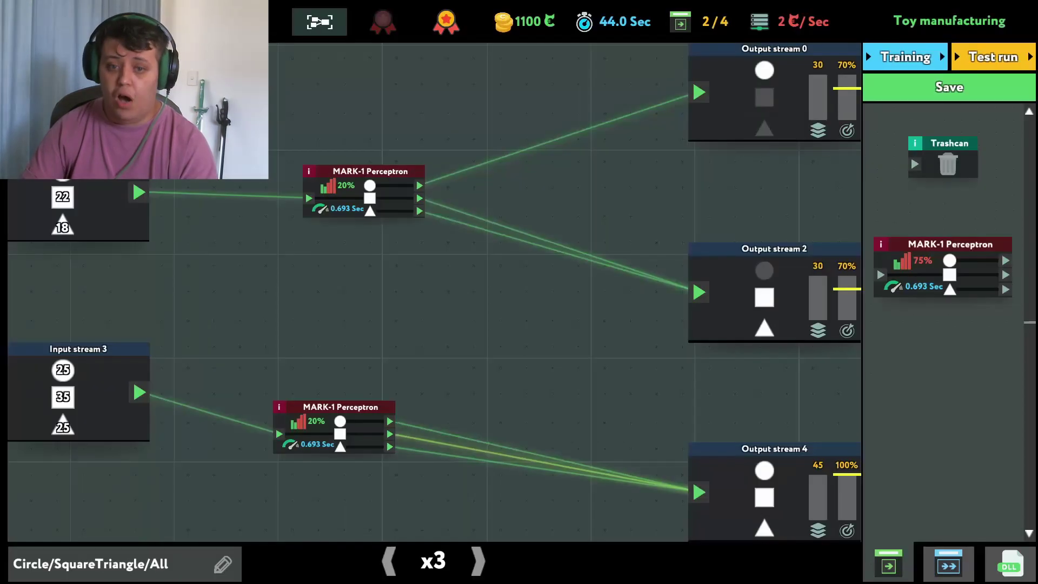
left_click(334, 415)
key("Delete")
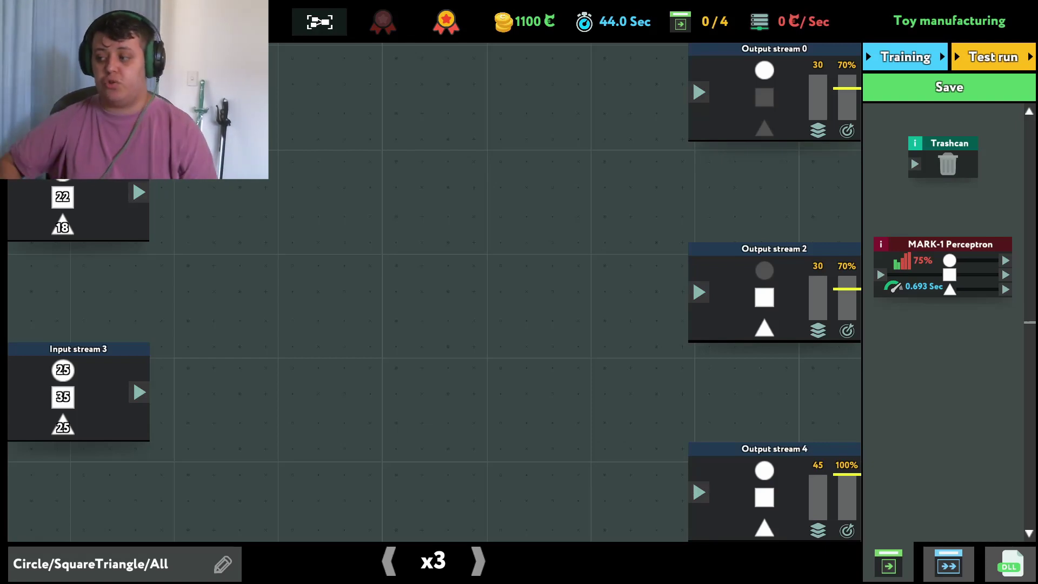
Step: Restore the perceptrons, test three chained MARK-1 Perceptrons, then exit to the task tree
key("ctrl+z")
key("ctrl+z")
left_click_drag(307, 257, 321, 260)
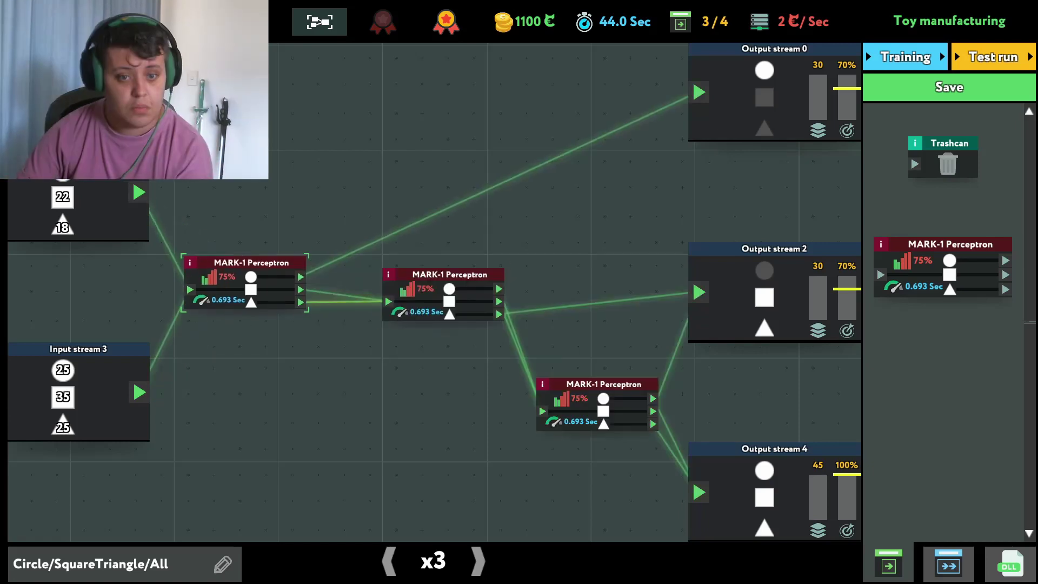
left_click_drag(450, 274, 407, 298)
mouse_move(604, 385)
left_mouse_down()
mouse_move(597, 344)
mouse_move(577, 347)
left_mouse_up()
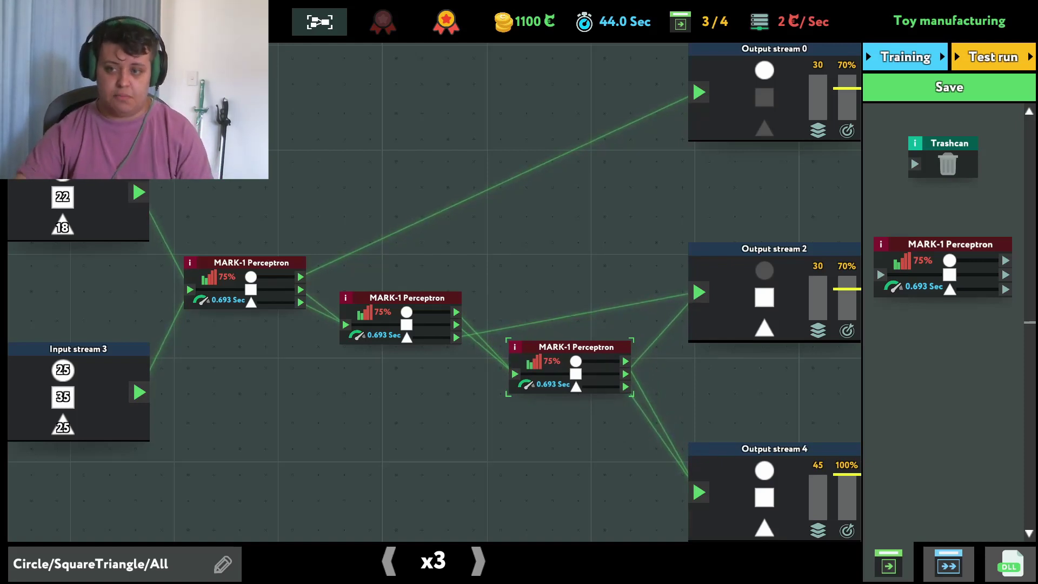
left_click(994, 56)
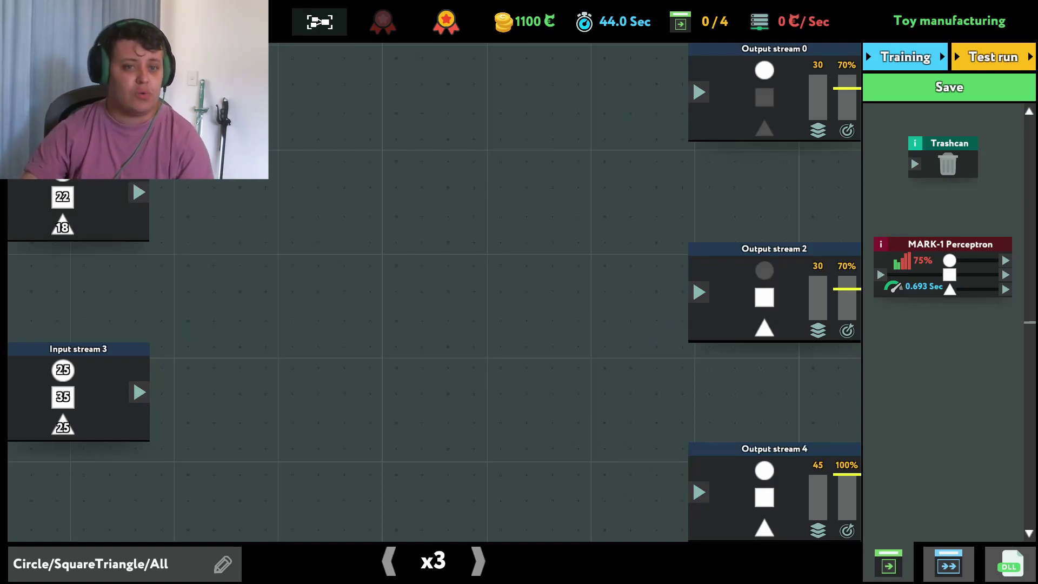
key("Escape")
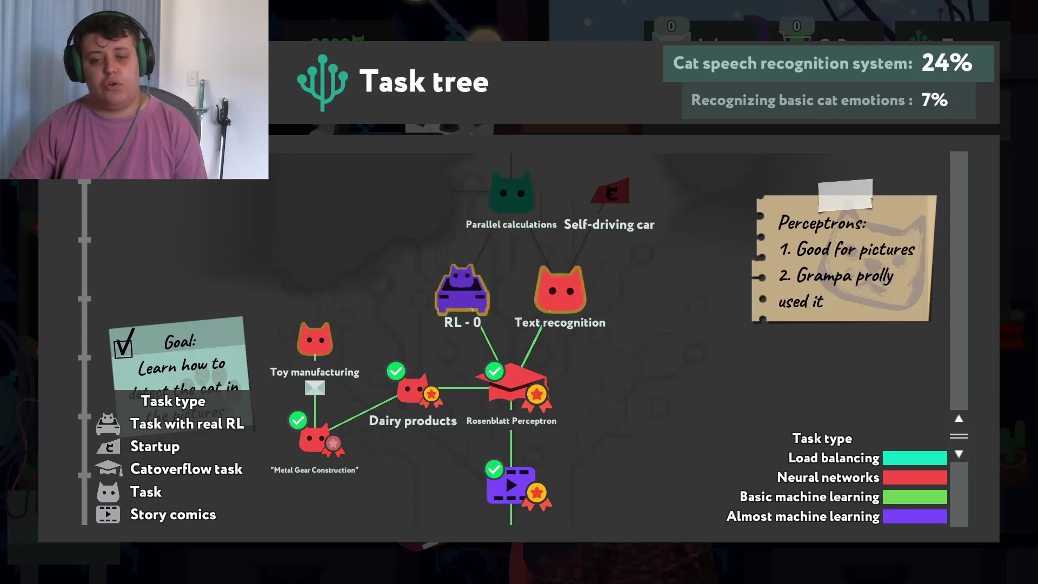
Step: Open the RL - 0 self-driving car job from the task tree
left_click(463, 293)
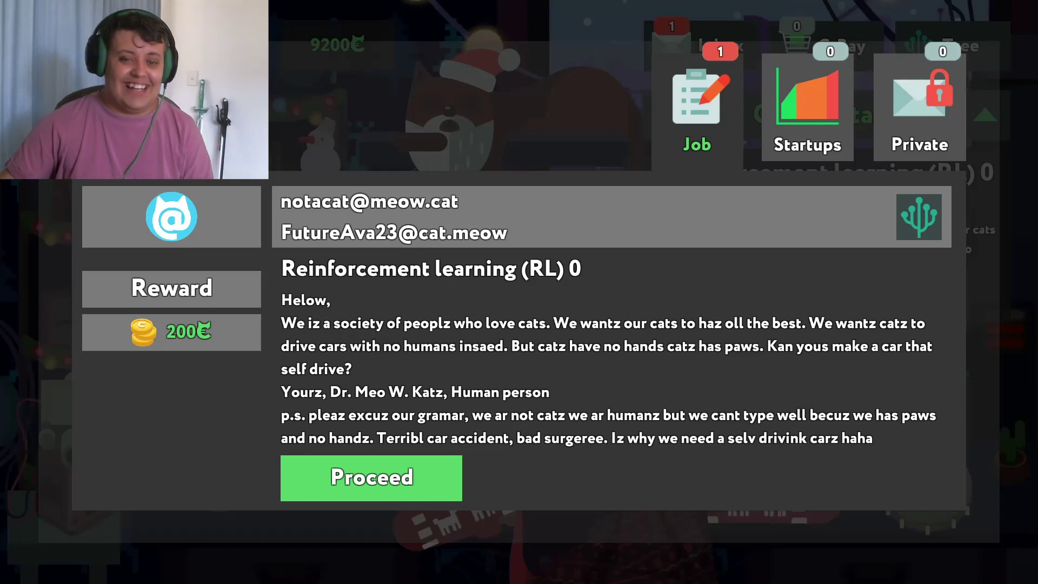
Step: Accept the RL 0 job, skip the tutorials, and feed road data into a SIFT object detection node
left_click(371, 478)
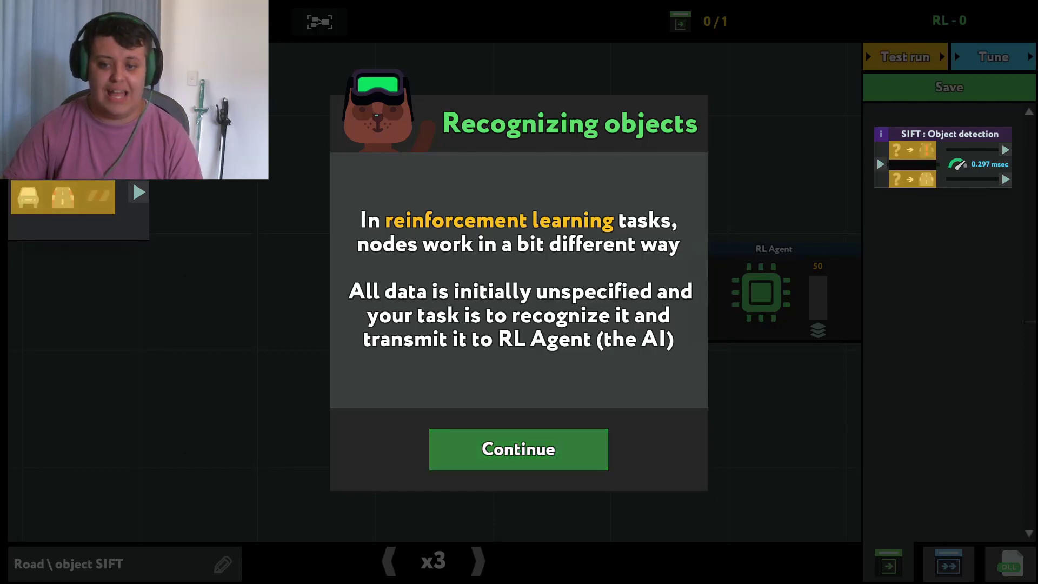
left_click(518, 450)
left_click(519, 539)
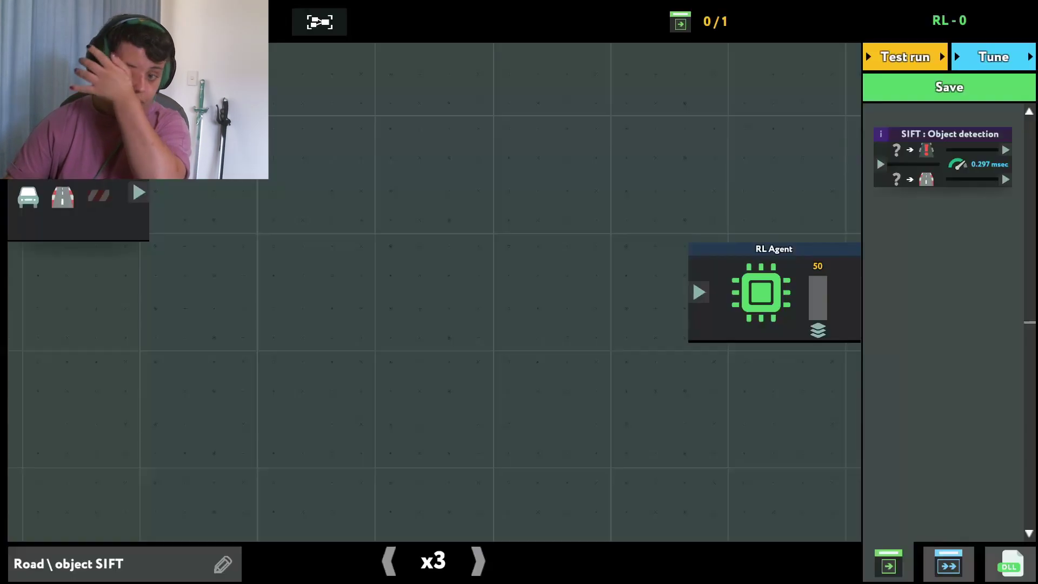
left_click_drag(941, 155, 361, 244)
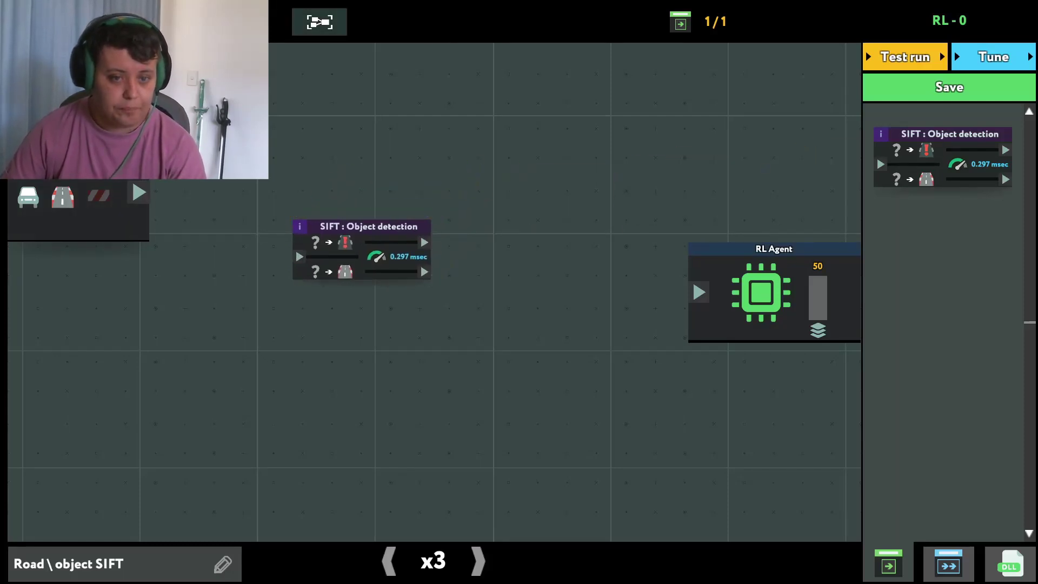
left_click_drag(140, 194, 298, 256)
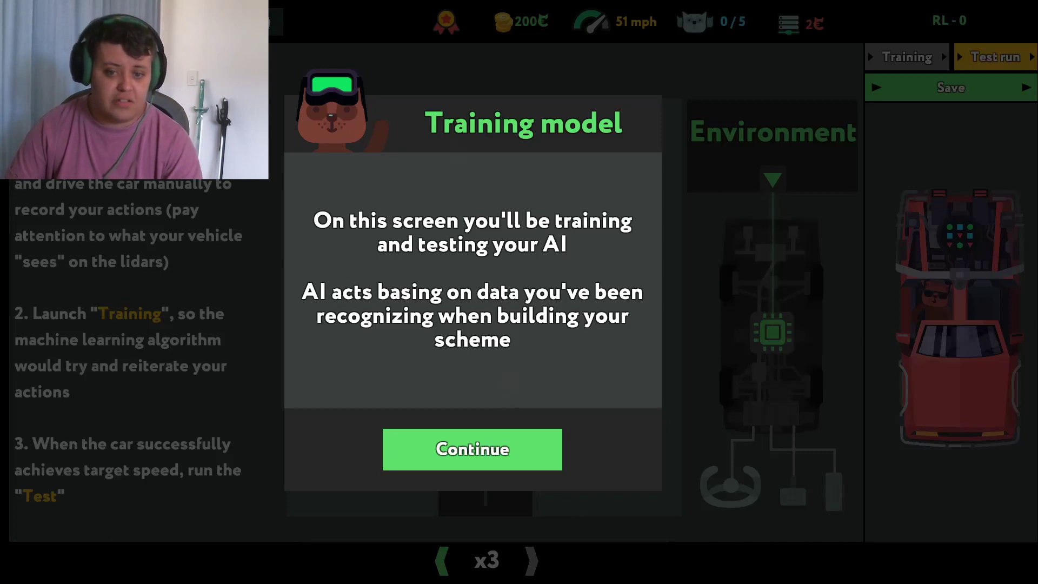
Step: Advance past the Training model, Data and Target average speed pages to supervised learning
key("Return")
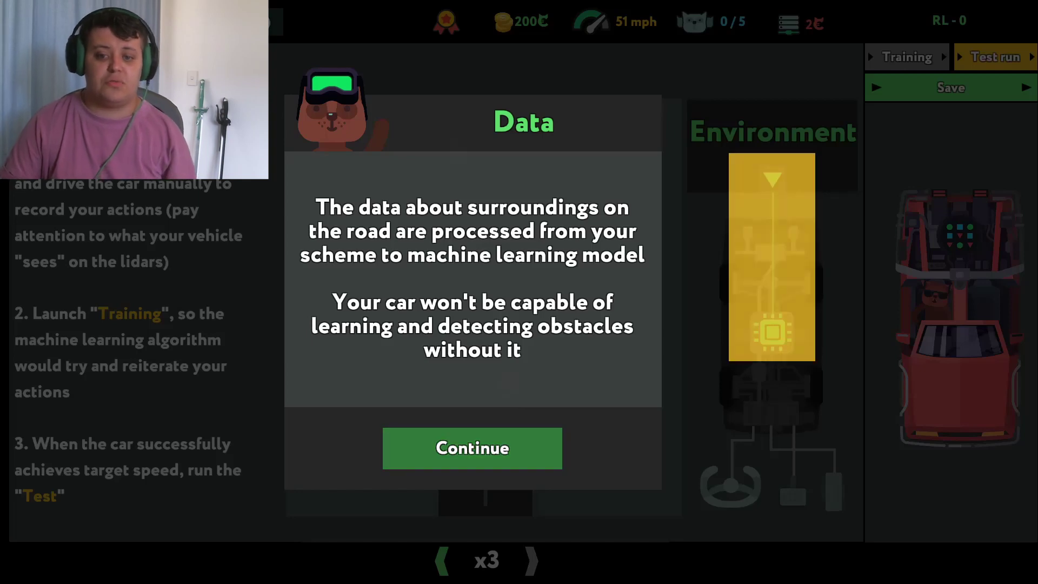
key("Return")
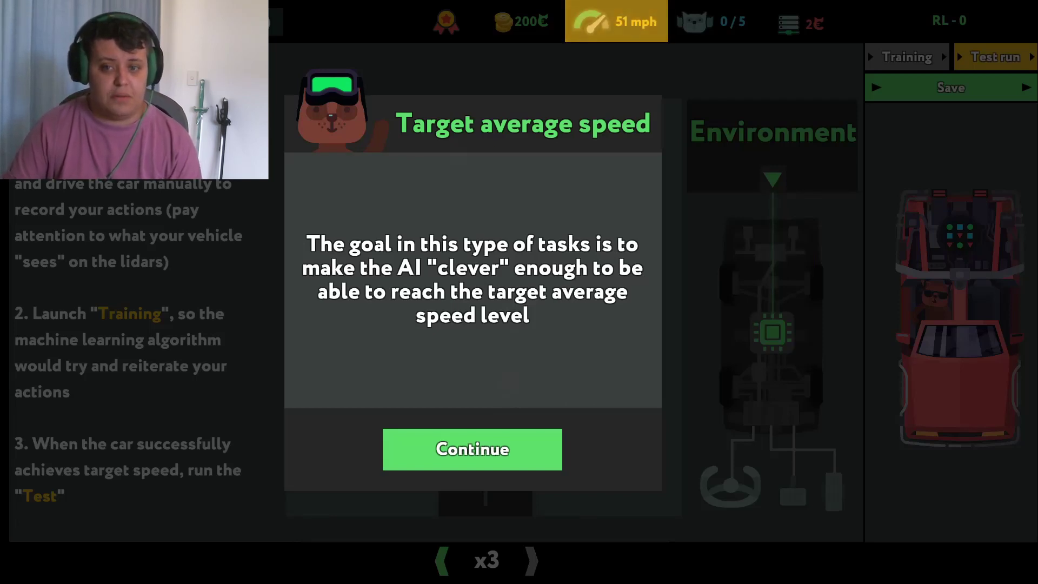
key("Return")
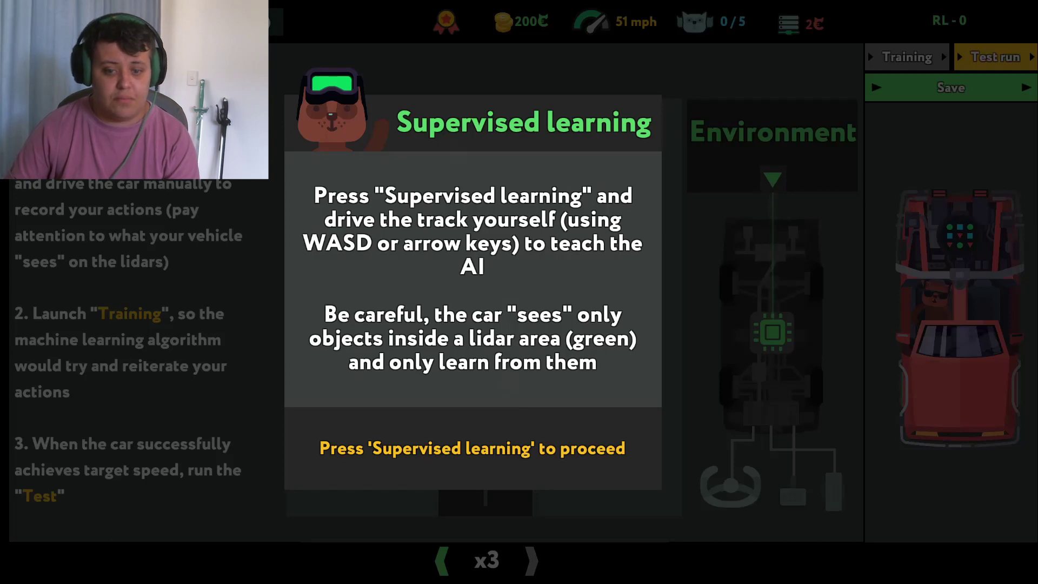
Step: Start manual driving and steer the car left, speed up, then move right to record actions
left_click(790, 471)
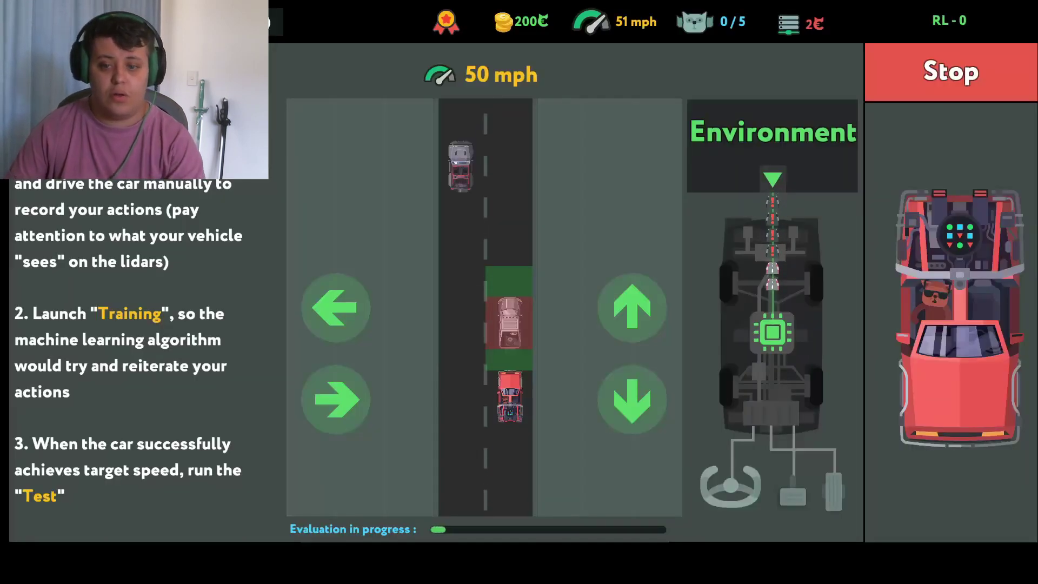
key("Left")
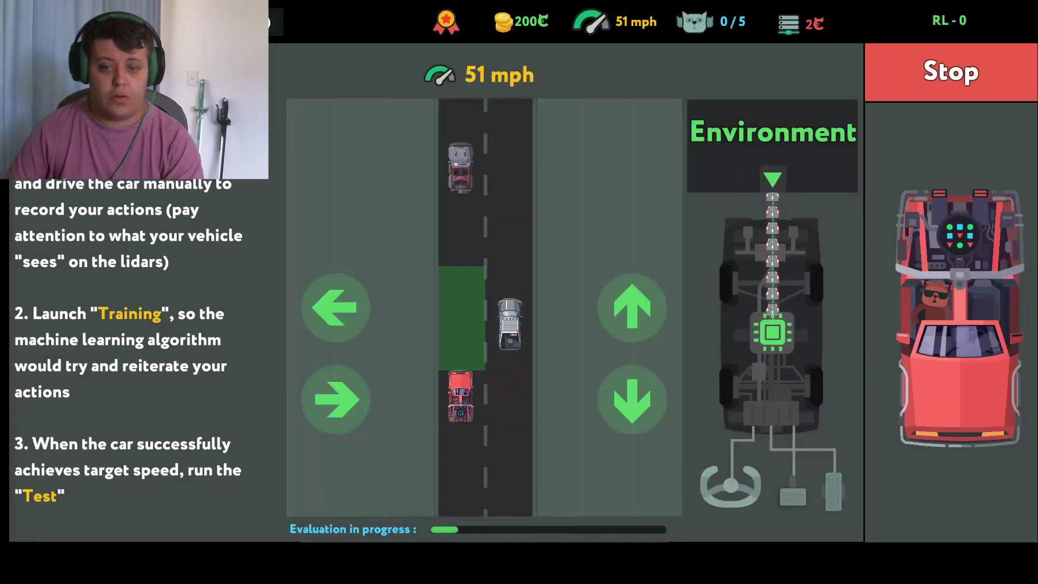
key("Up")
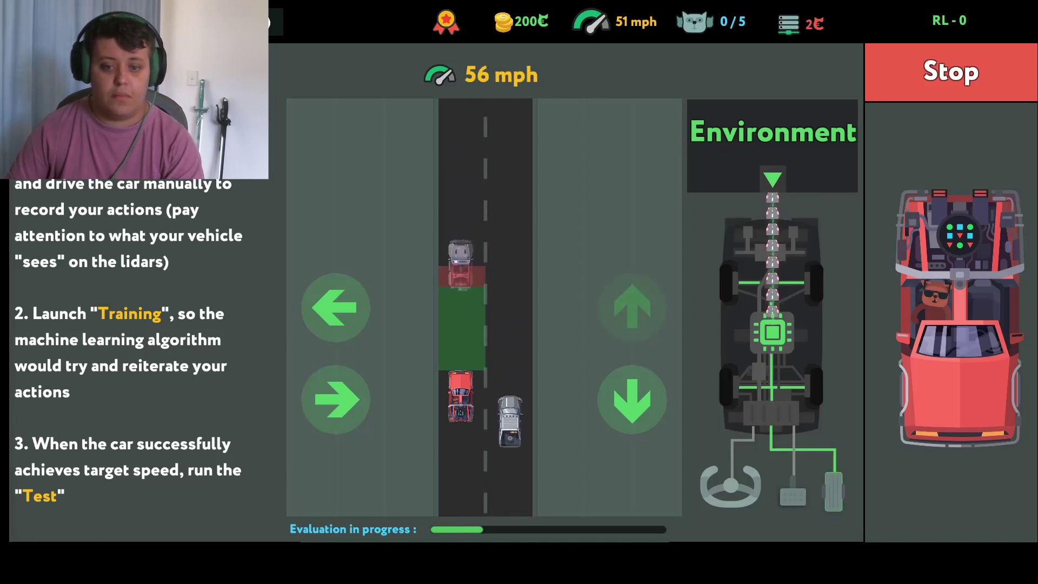
key("Right")
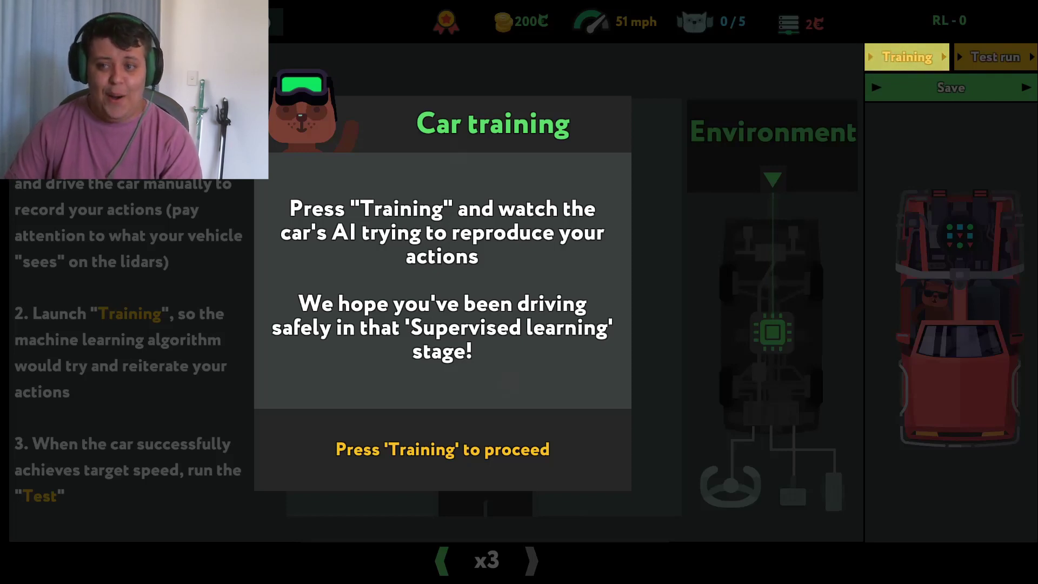
Step: Train the car's AI on the recorded actions, dismiss the speed notice, and launch the test run
left_click(907, 58)
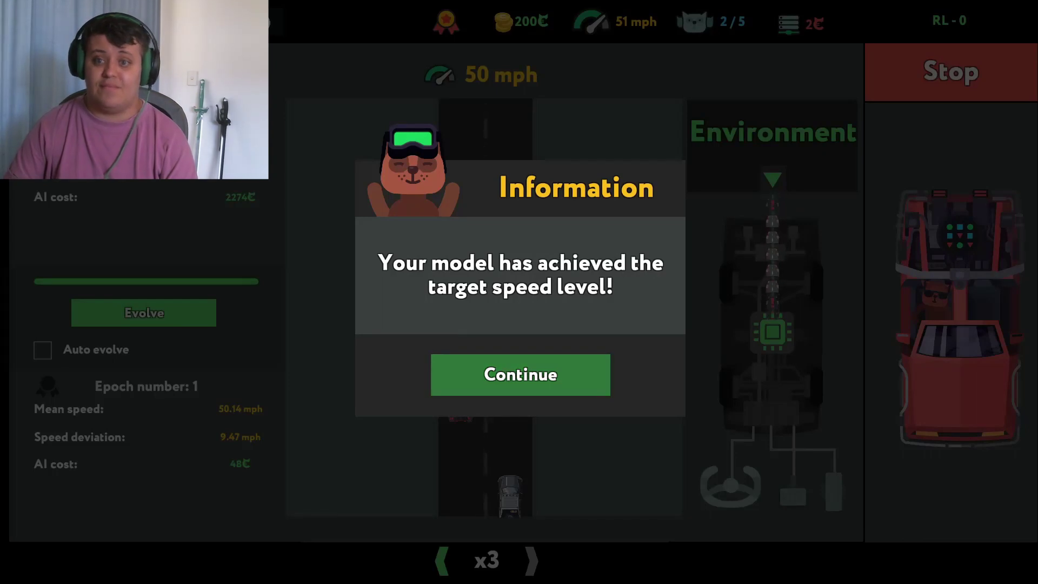
key("Return")
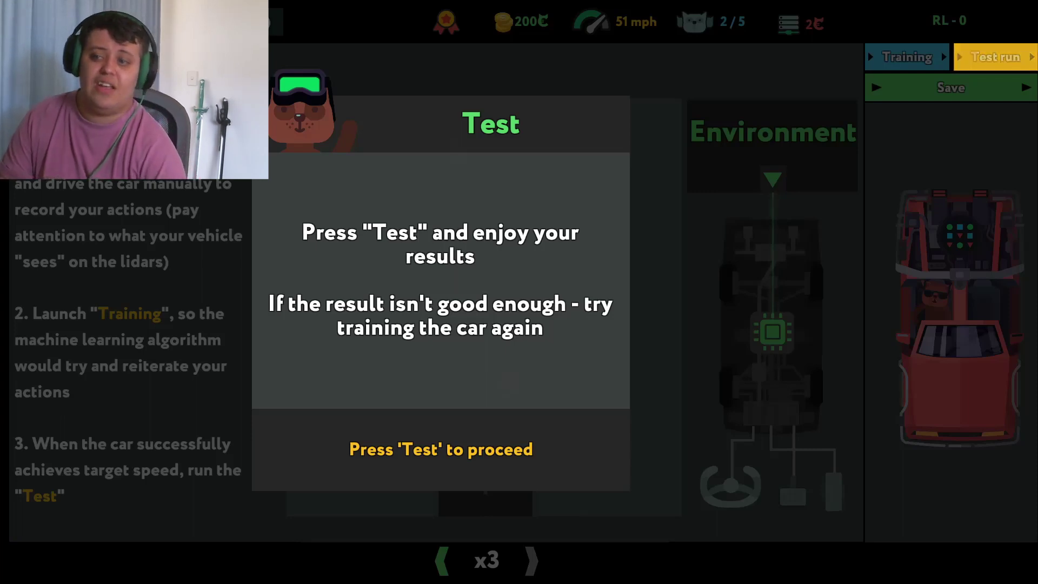
left_click(996, 57)
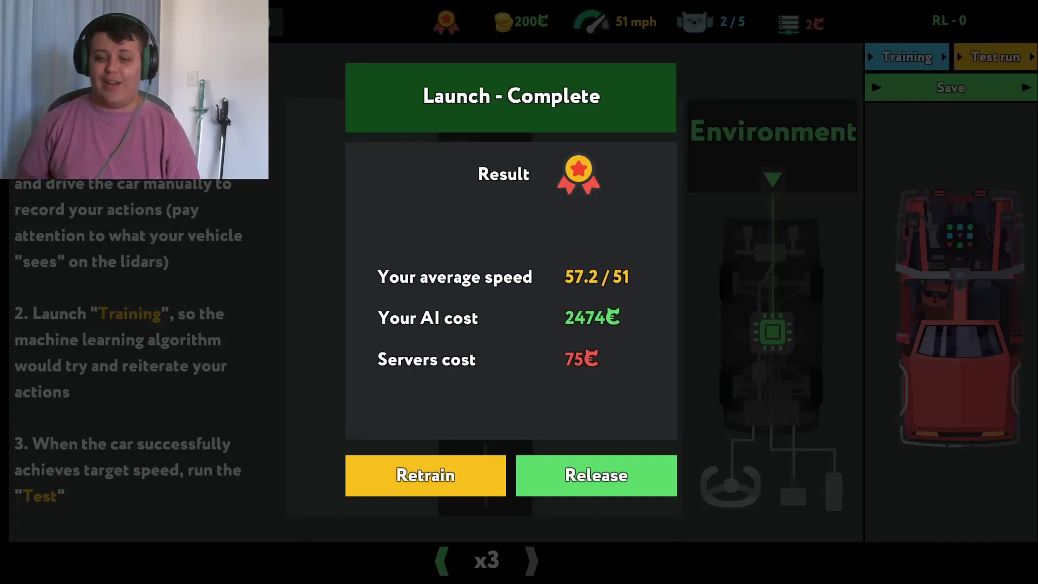
Step: Release the tested car project and accept the 2399₵ payout
left_click(596, 476)
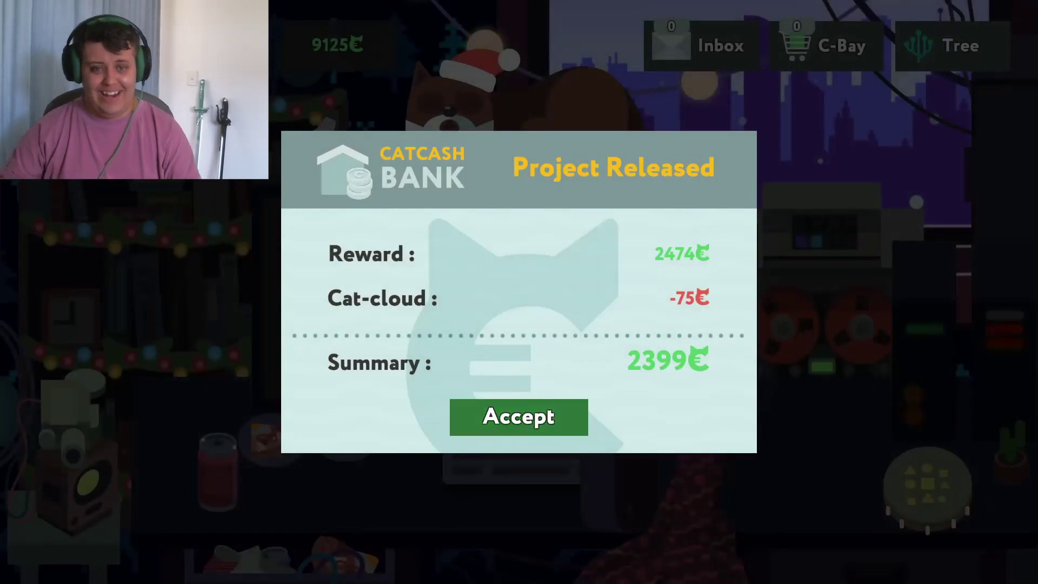
left_click(520, 417)
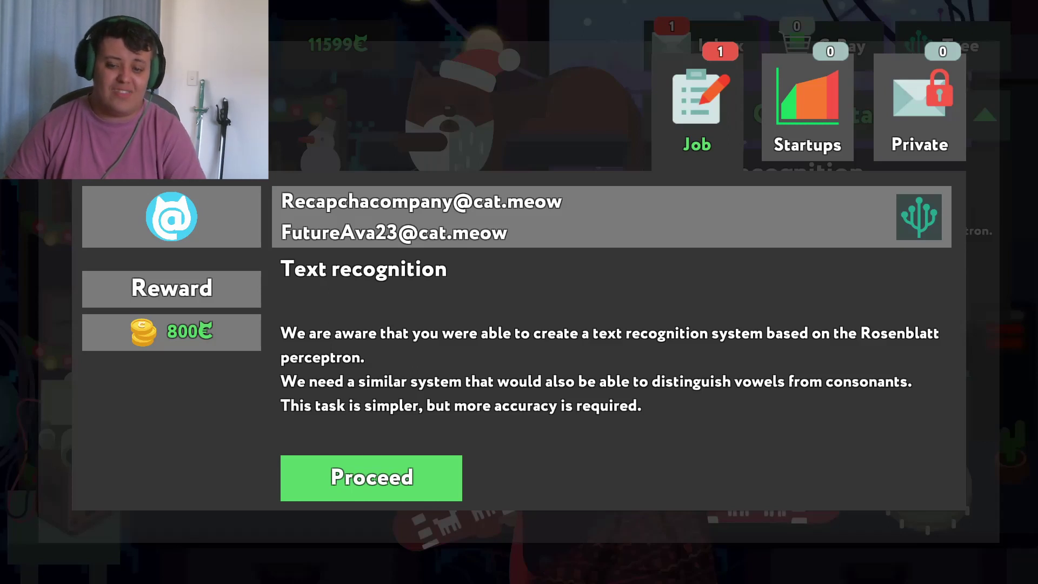
Step: Proceed with the Text recognition job and dismiss the Deep News perceptron story
left_click(372, 477)
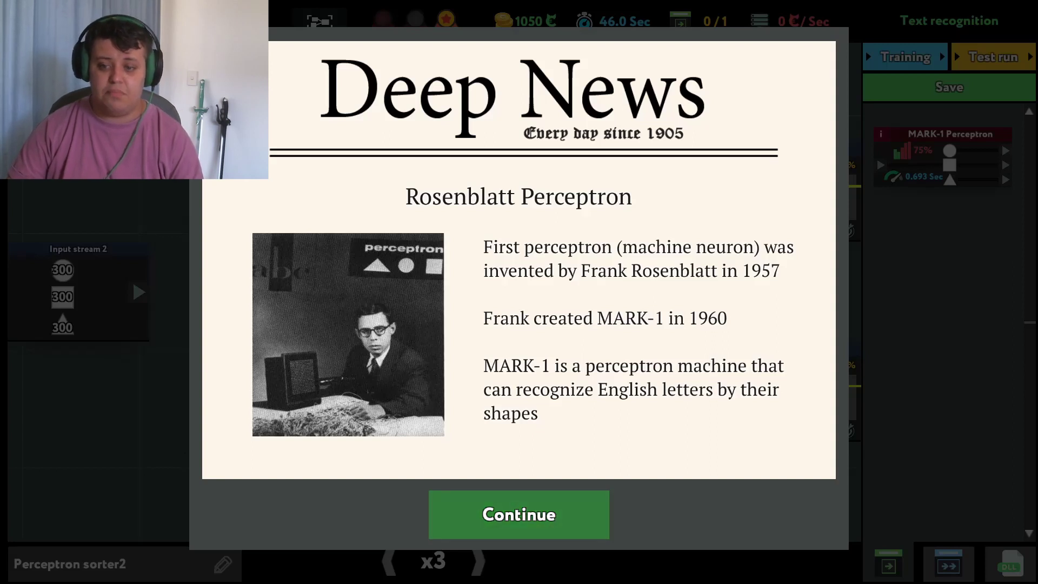
left_click(520, 515)
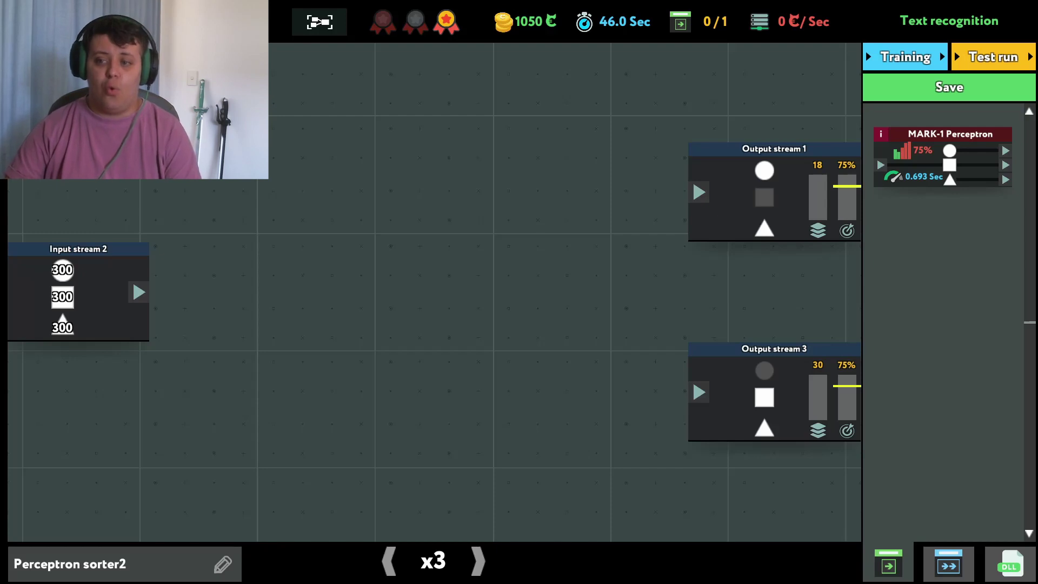
Step: Place a MARK-1 Perceptron fed by Input stream 2 and wired to Output streams 1 and 3
left_click_drag(950, 134, 324, 269)
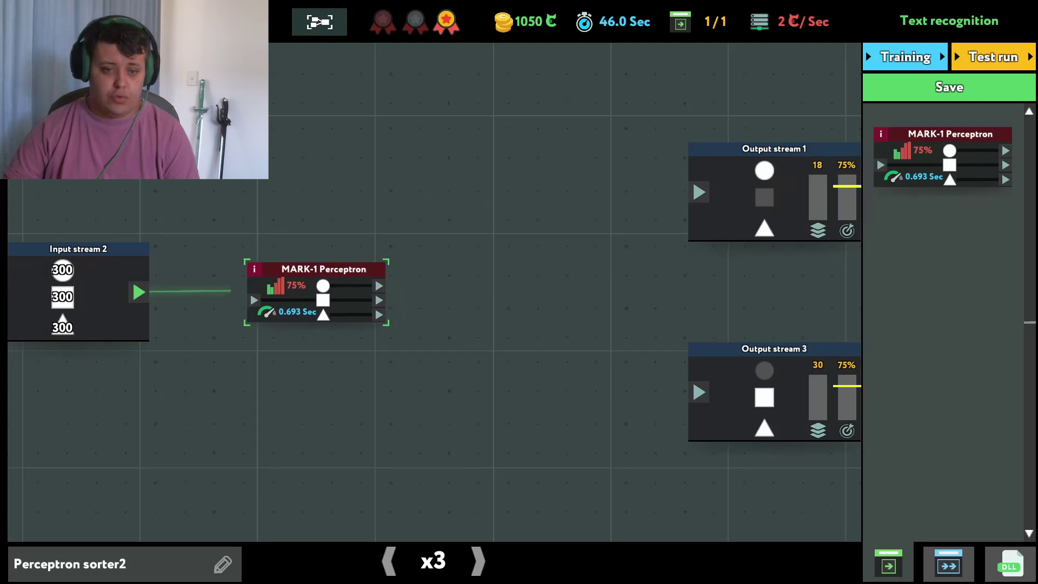
left_click_drag(235, 291, 252, 300)
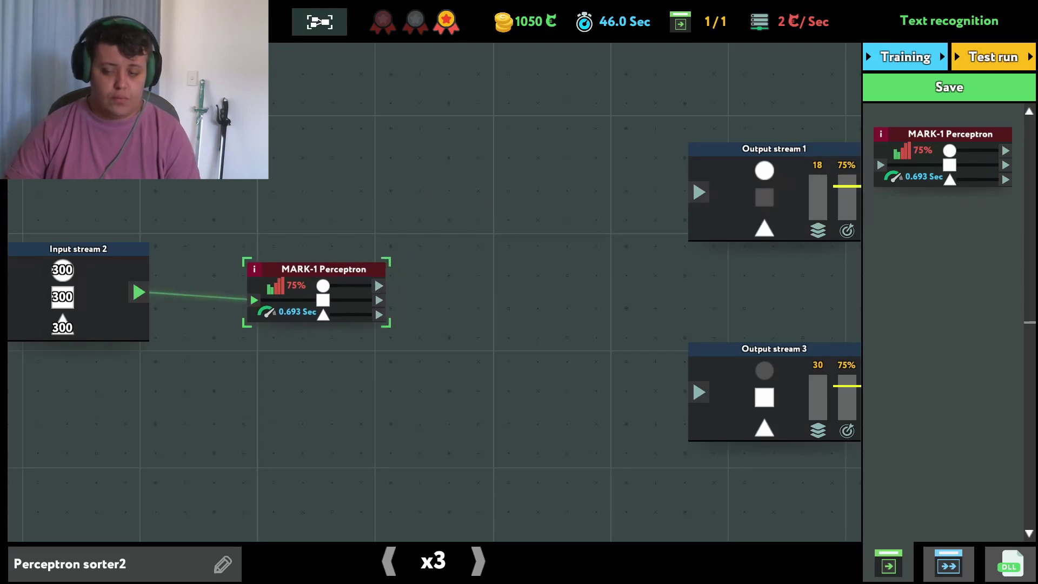
mouse_move(379, 285)
left_mouse_down()
mouse_move(544, 227)
mouse_move(699, 192)
left_mouse_up()
left_click_drag(379, 300, 699, 392)
left_click_drag(438, 331, 699, 392)
Step: Train the perceptron, restarting once after an early stop, then launch the test run
left_click(905, 57)
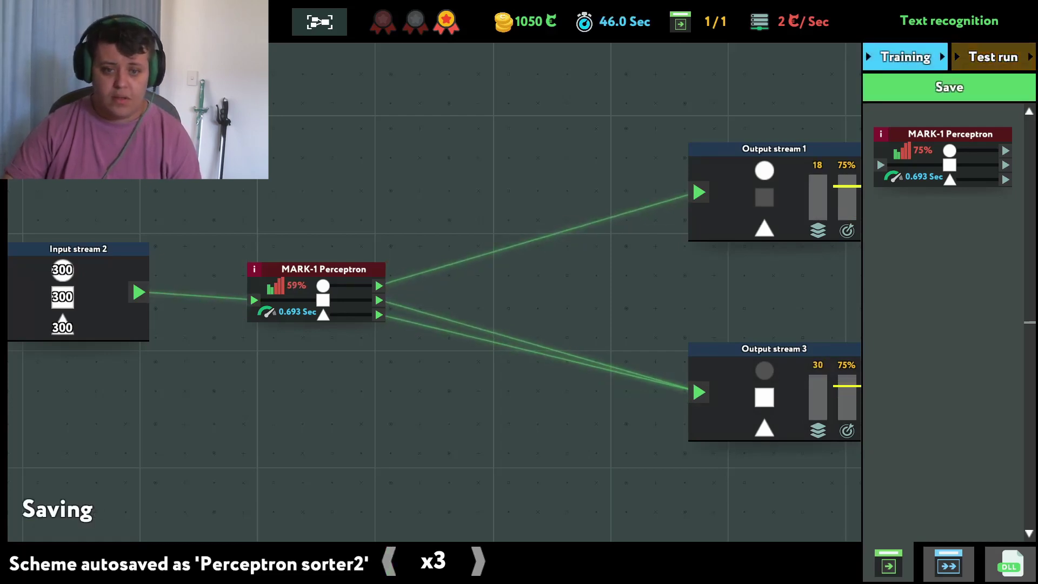
left_click(906, 57)
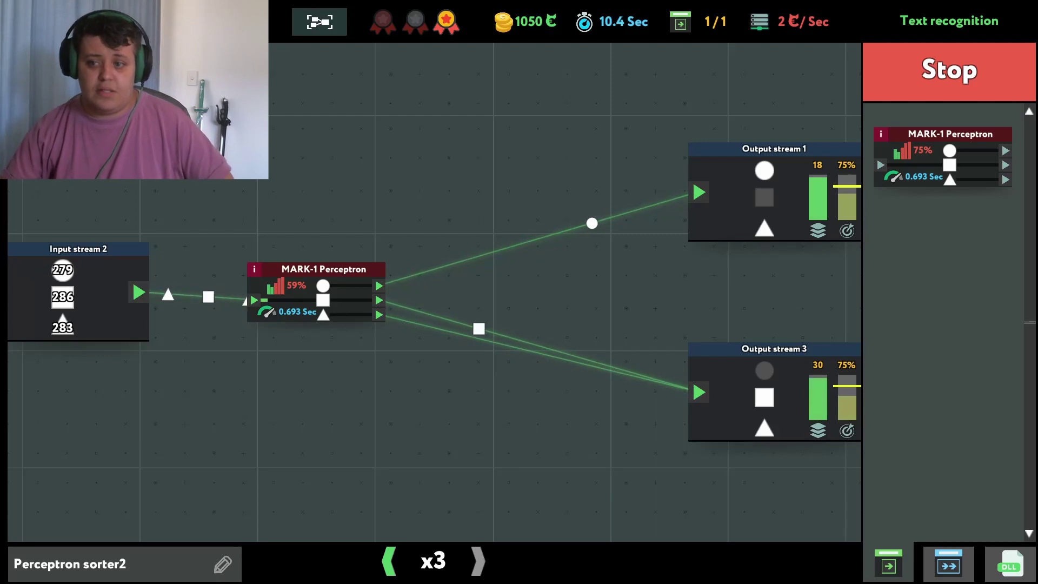
left_click(949, 70)
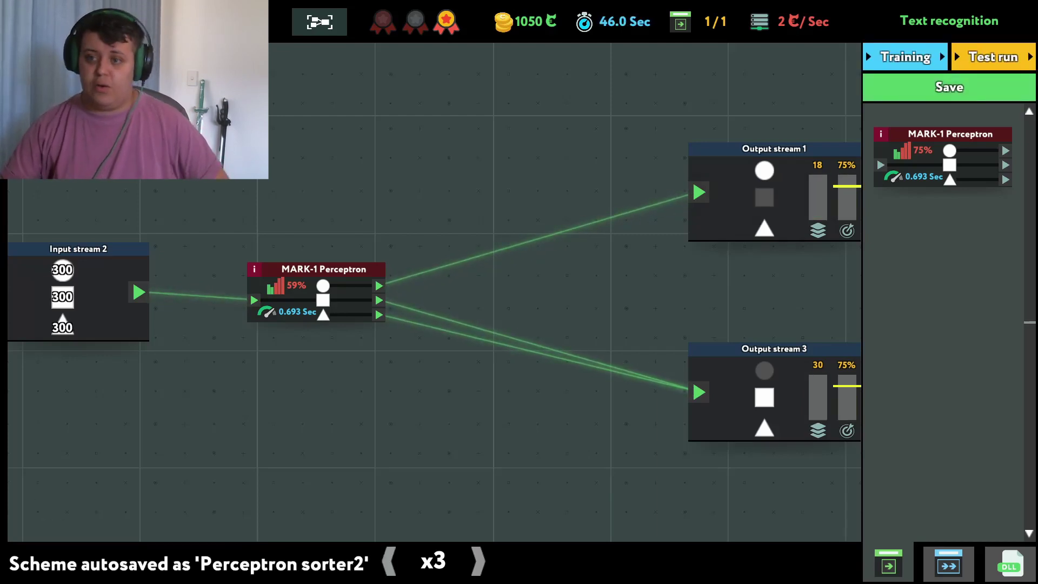
left_click(905, 58)
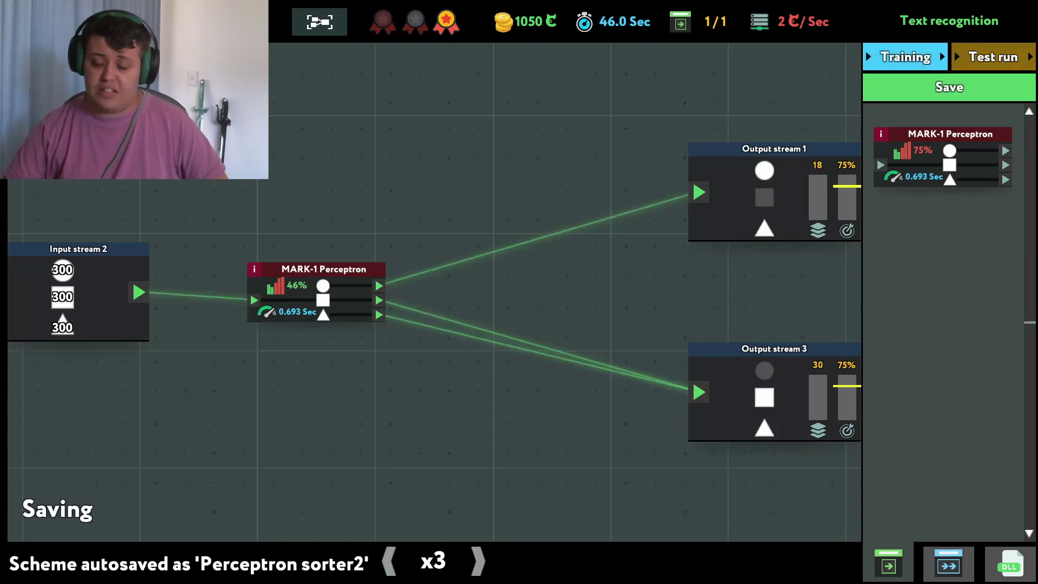
left_click(993, 57)
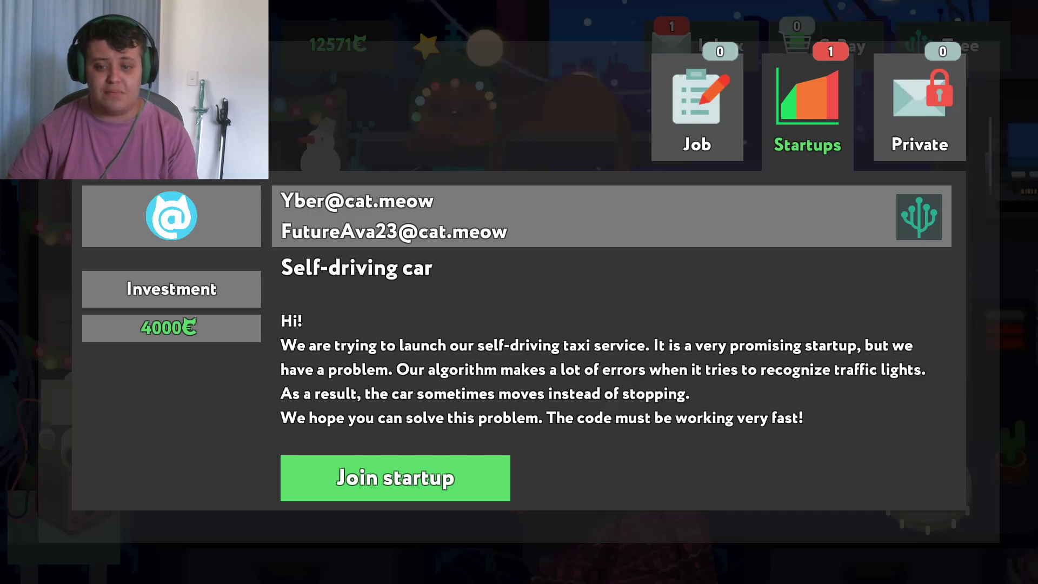
Step: Join the Yber startup, confirm the 4000₵ investment, and dismiss the information message
left_click(395, 478)
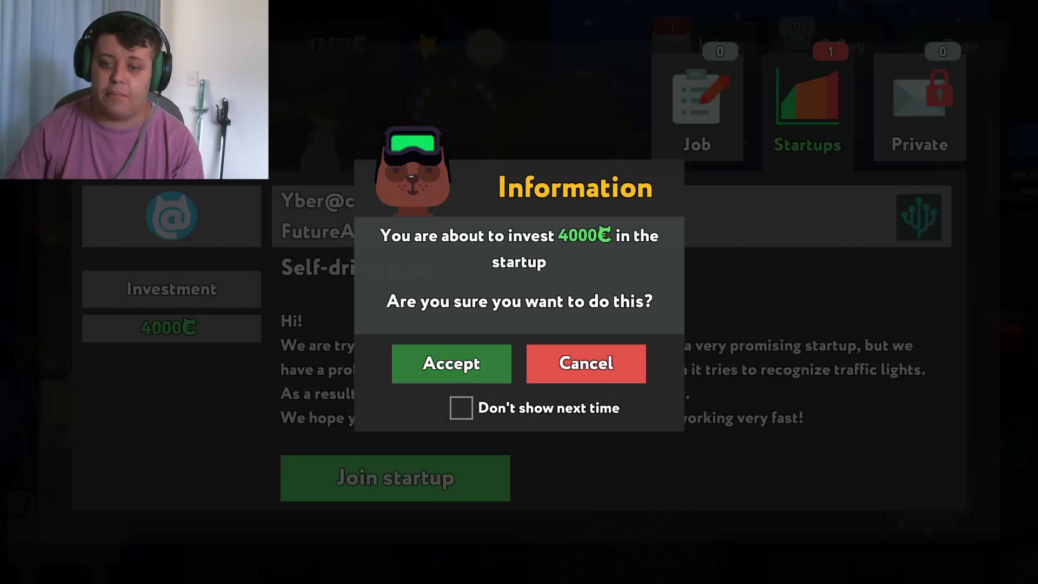
left_click(451, 362)
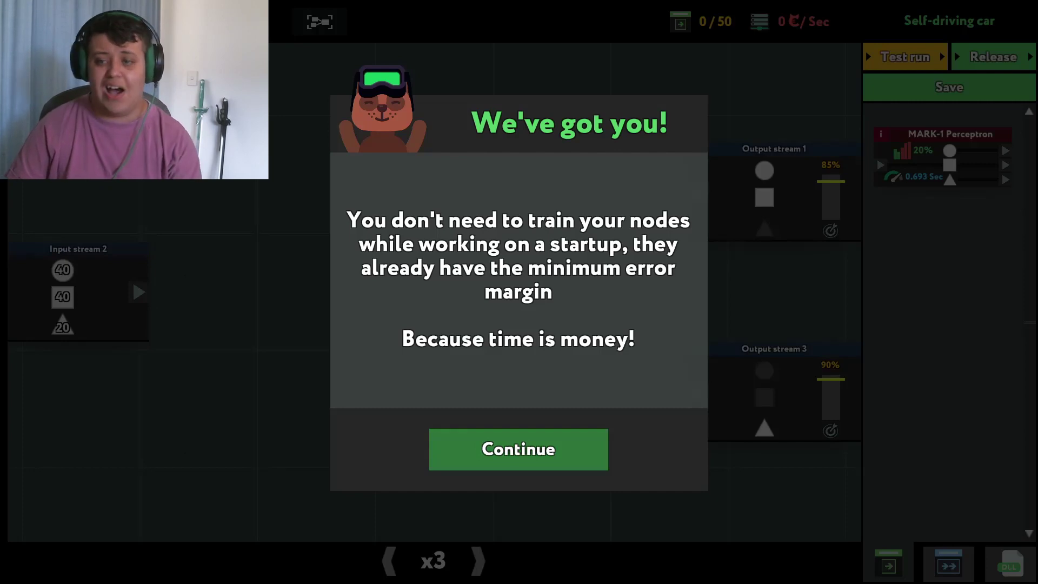
left_click(518, 449)
Step: Add a MARK-1 Perceptron and arrange the first, top and bottom perceptrons on the board
mouse_move(949, 155)
left_mouse_down()
mouse_move(433, 288)
mouse_move(336, 291)
left_mouse_up()
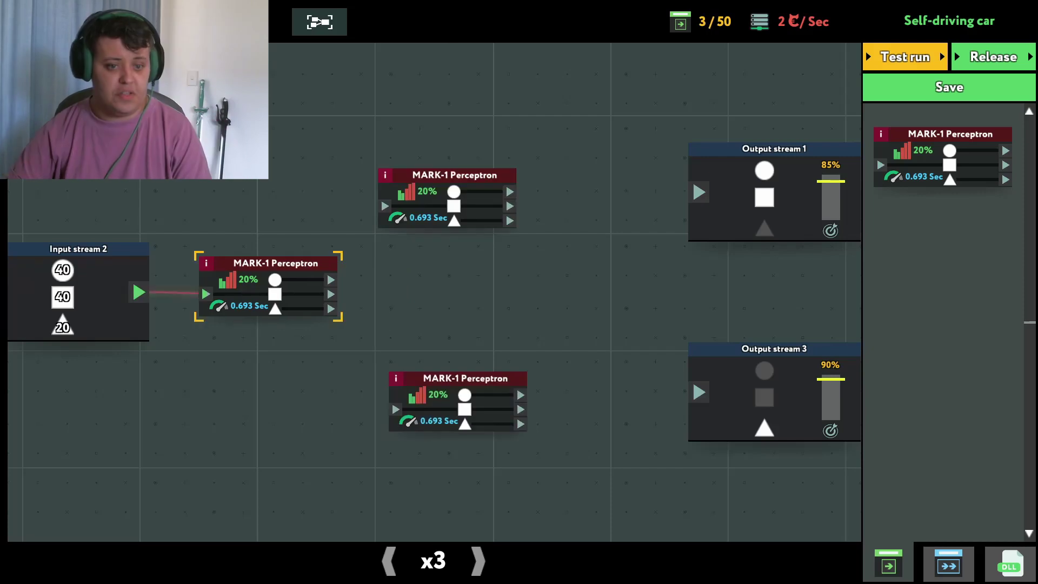
left_click_drag(275, 263, 250, 258)
left_click_drag(447, 175, 457, 176)
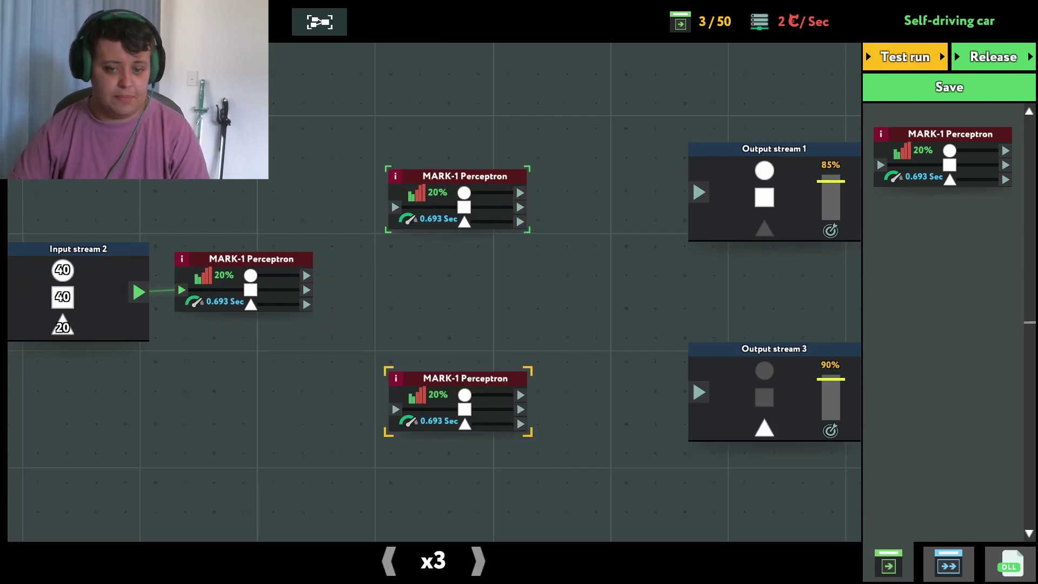
left_click_drag(458, 378, 466, 372)
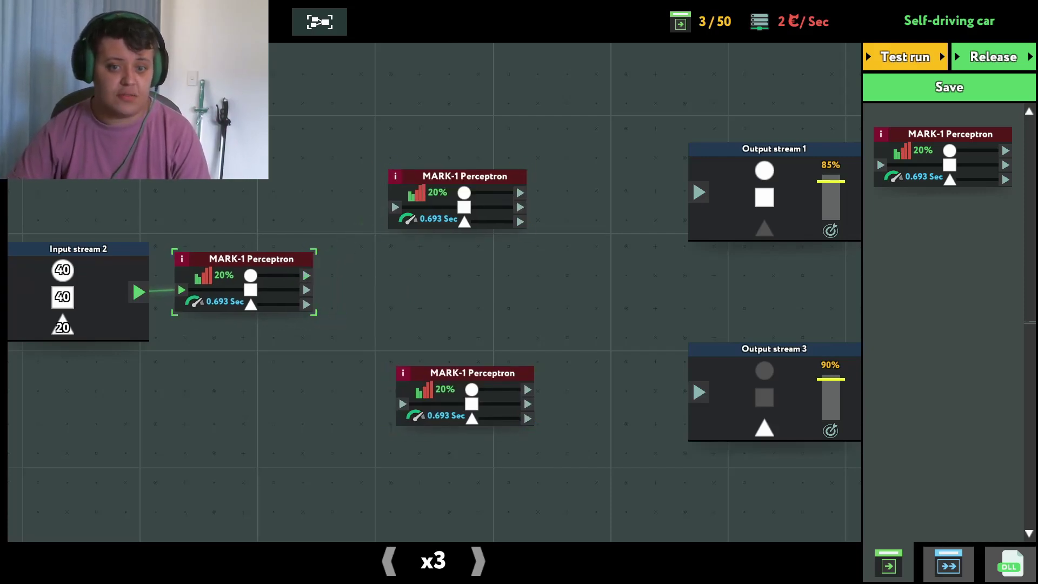
Step: Wire the first perceptron to the top and bottom ones, feed Output streams 1 and 3, and test-run
left_click_drag(307, 276, 395, 207)
left_click_drag(306, 305, 404, 402)
left_click_drag(465, 373, 451, 365)
left_click_drag(515, 410, 699, 393)
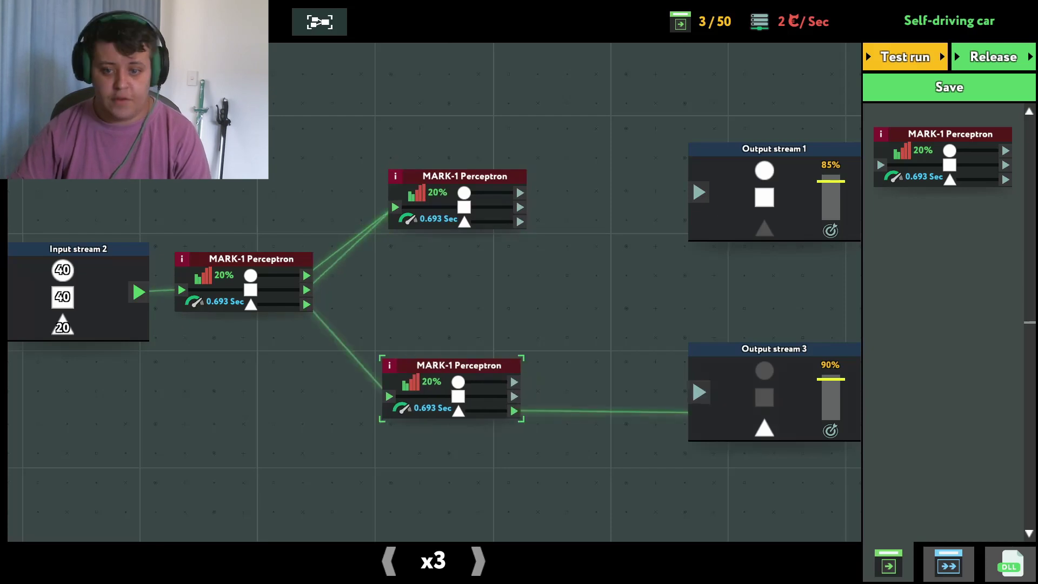
left_click_drag(514, 382, 699, 193)
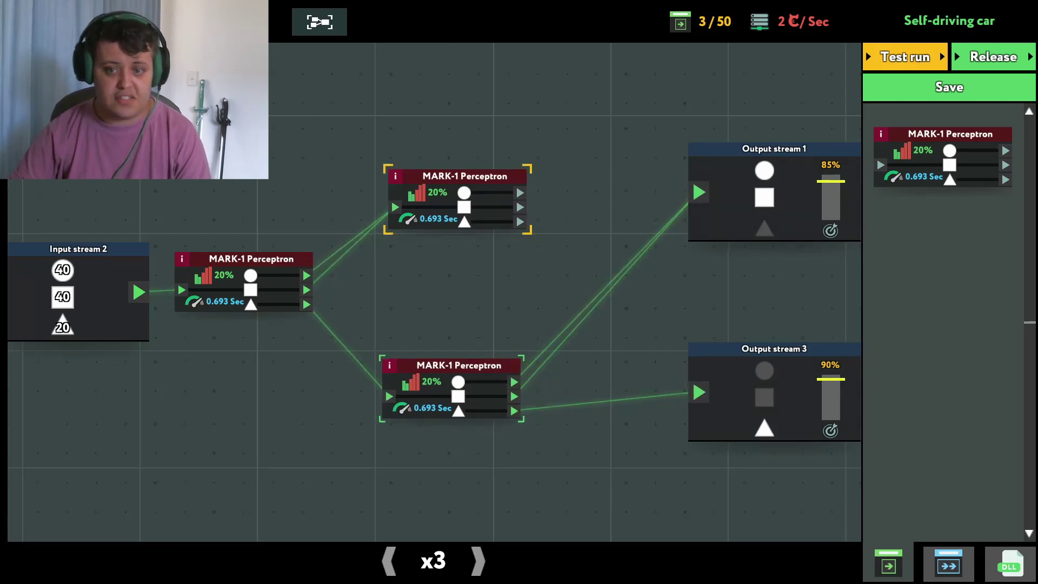
mouse_move(465, 177)
left_mouse_down()
mouse_move(455, 174)
mouse_move(699, 193)
left_mouse_up()
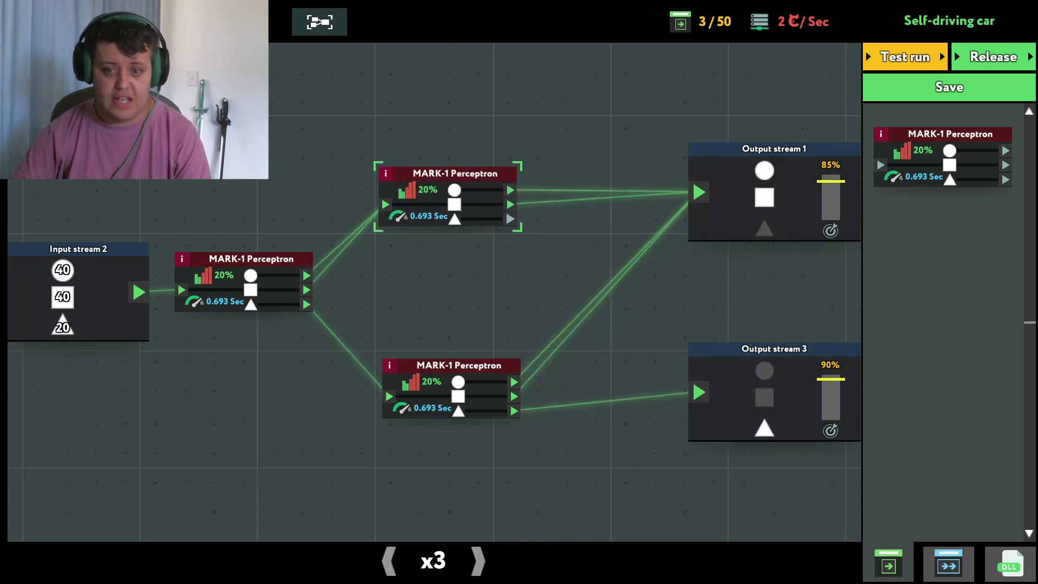
left_click_drag(511, 219, 700, 393)
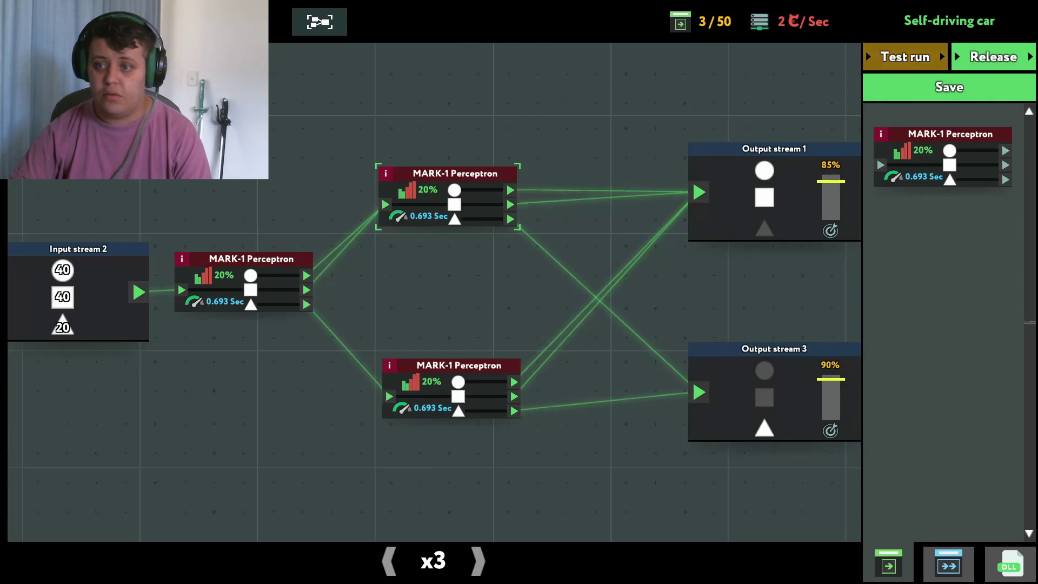
left_click(906, 57)
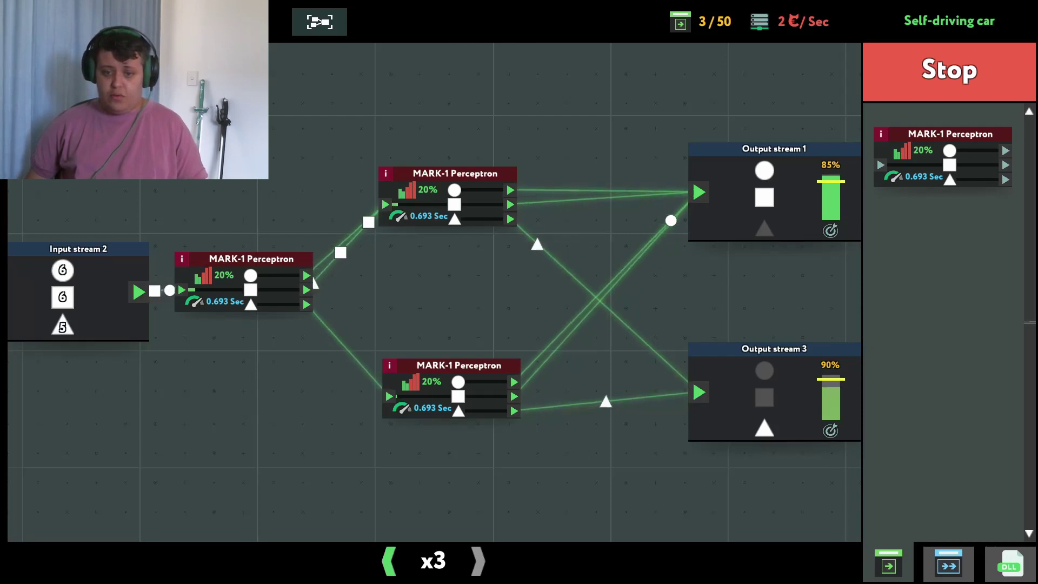
Step: Add another perceptron, move it up and wire it in, then test-run the five-perceptron scheme
mouse_move(942, 158)
left_mouse_down()
mouse_move(863, 218)
mouse_move(553, 392)
left_mouse_up()
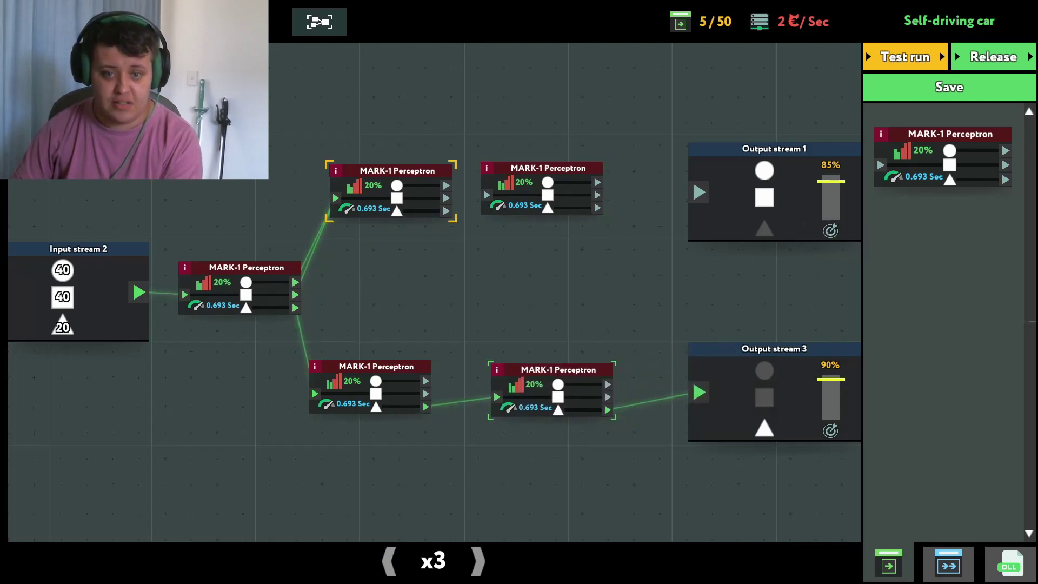
left_click_drag(552, 391, 538, 342)
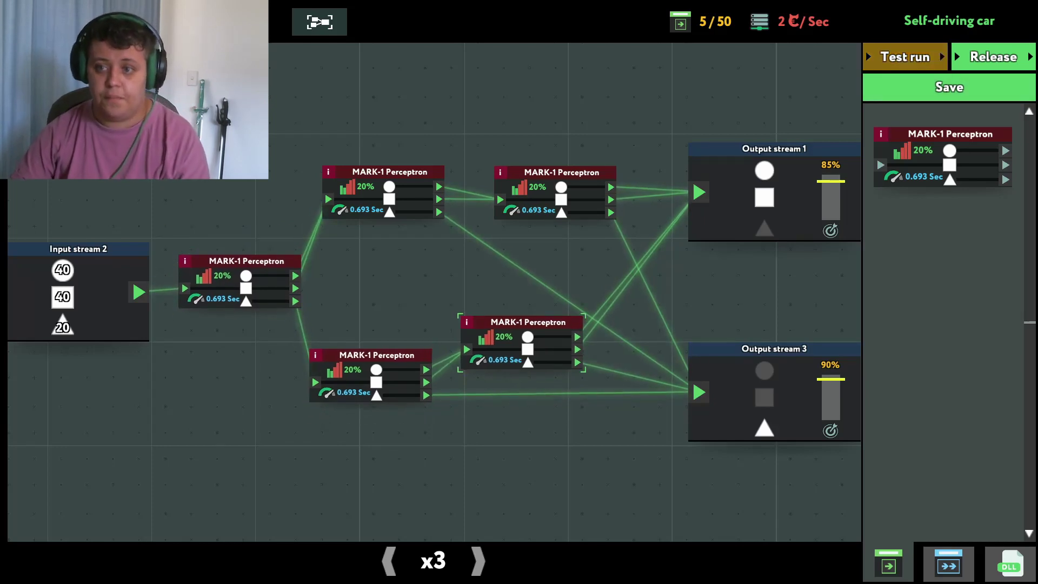
left_click(904, 57)
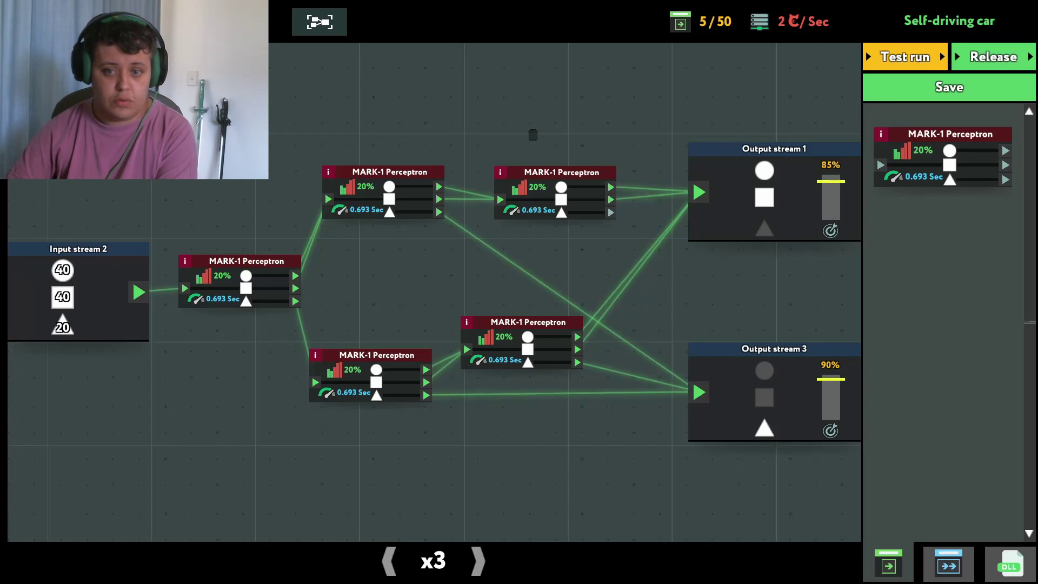
Step: Delete the top-right perceptron, connect the top perceptron directly to Output stream 1, and test-run
key("Delete")
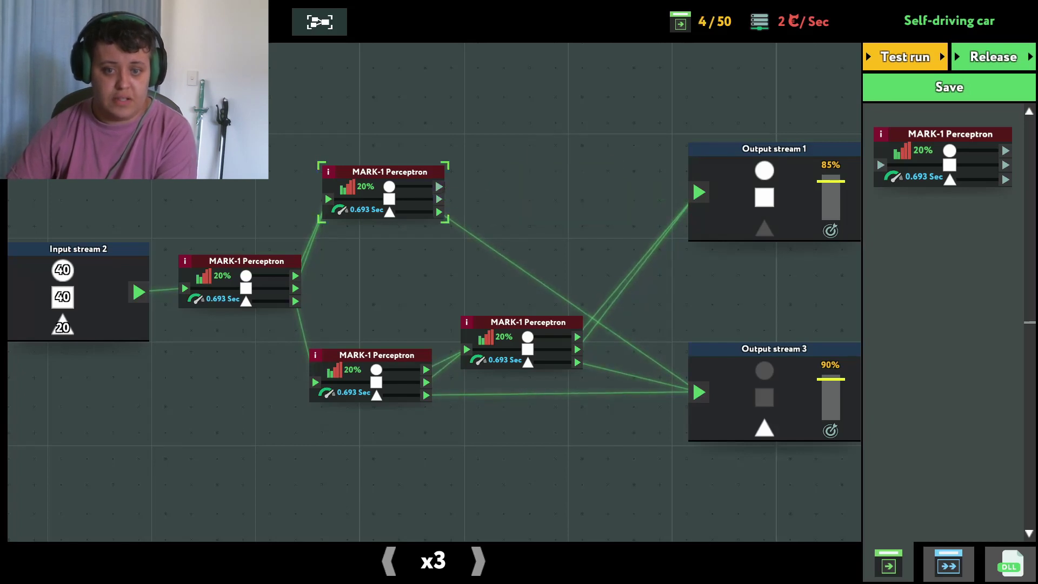
left_click_drag(439, 187, 698, 193)
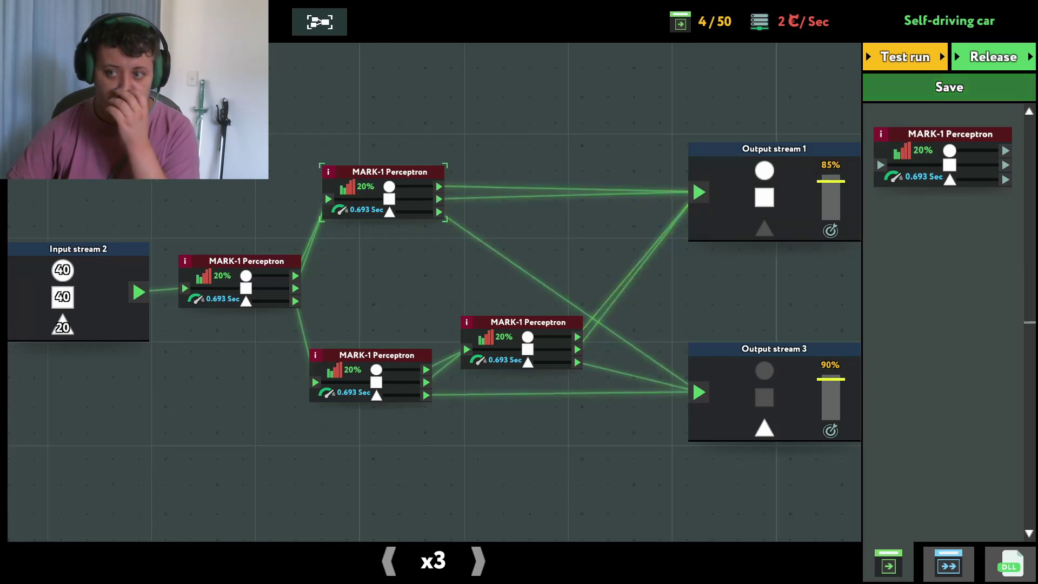
left_click(904, 57)
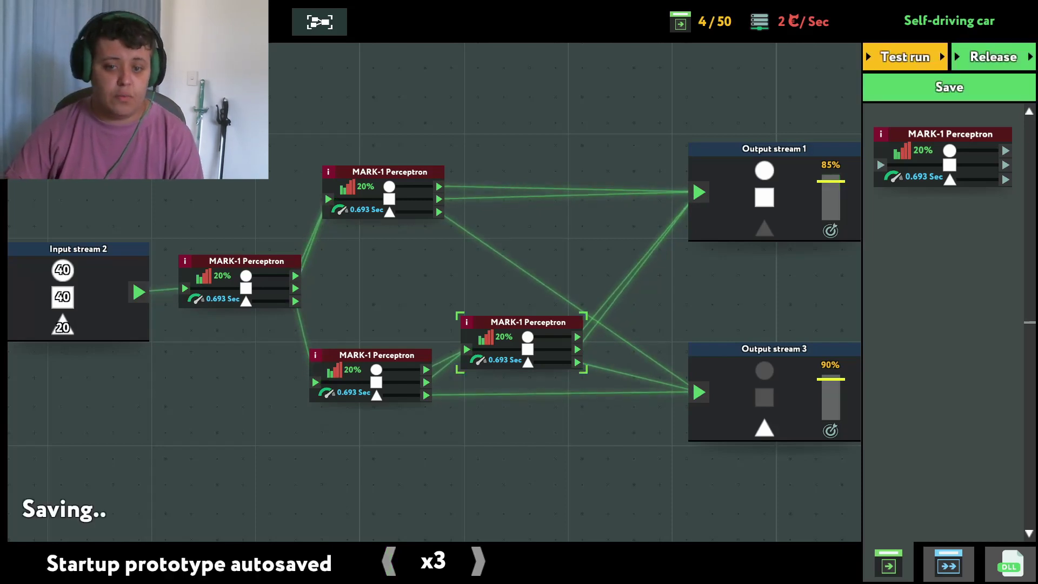
Step: Delete two more perceptrons, nudge the lower one, then start and stop a test run
key("Delete")
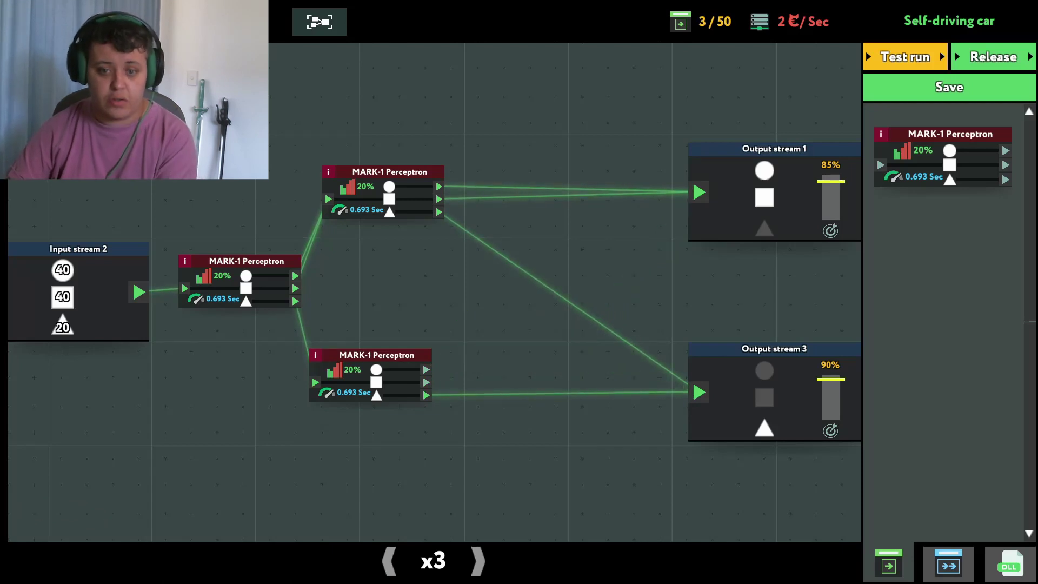
left_click_drag(377, 354, 383, 353)
key("Delete")
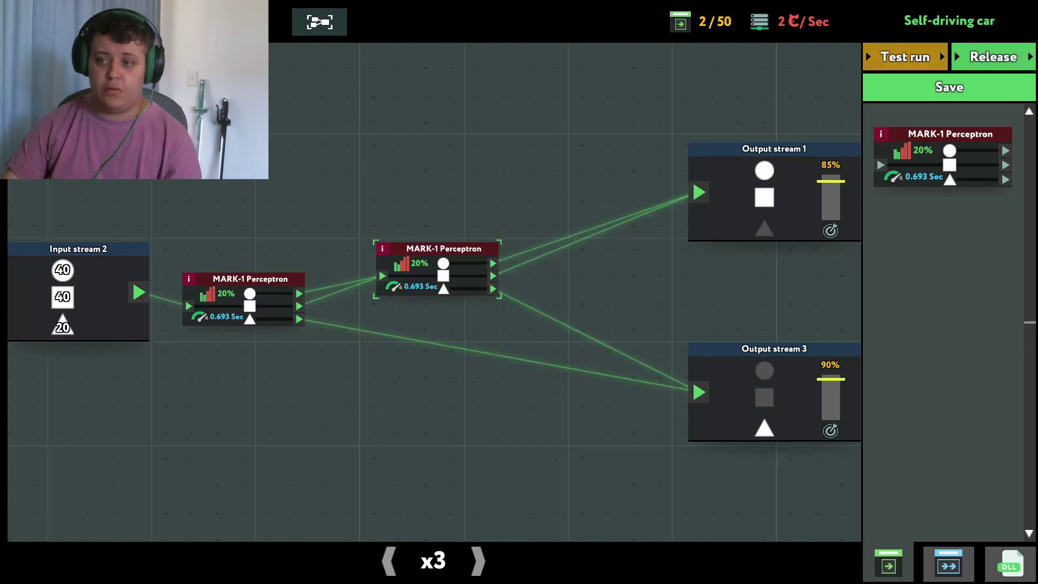
left_click(905, 57)
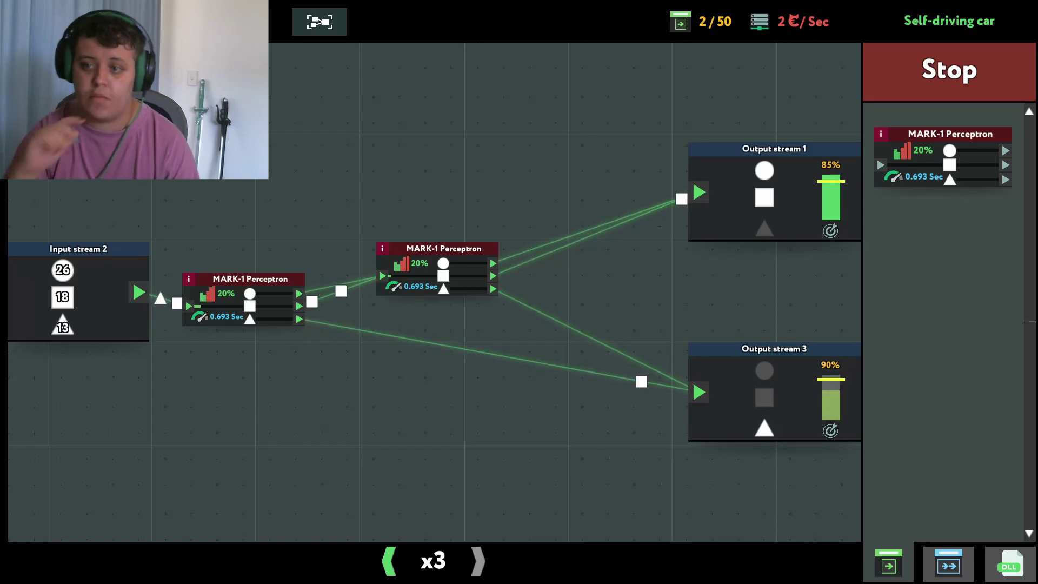
left_click(949, 71)
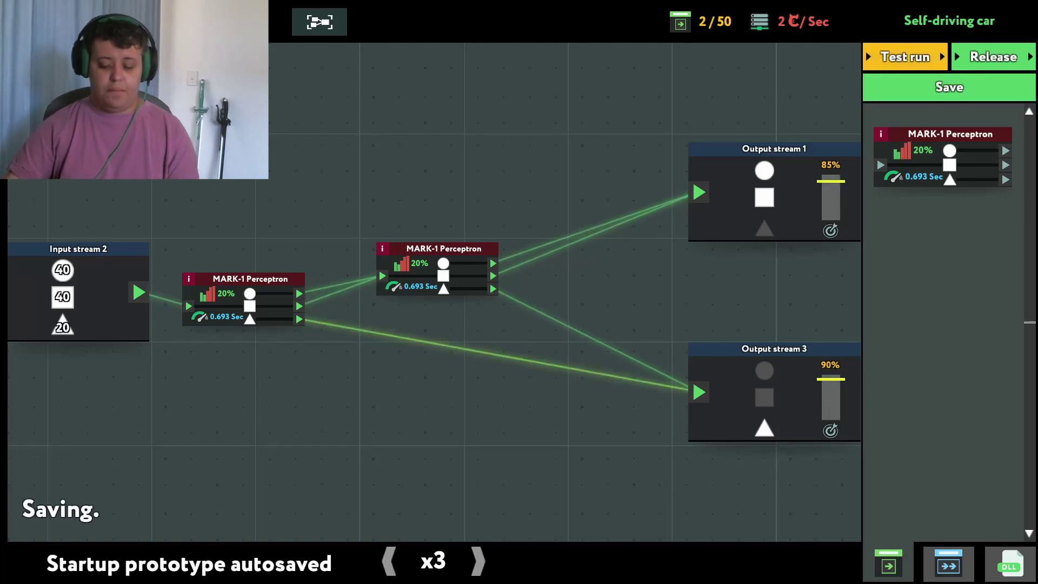
Step: Raise the second perceptron, add a new perceptron below fed by the first, and test-run
left_click_drag(444, 248, 457, 186)
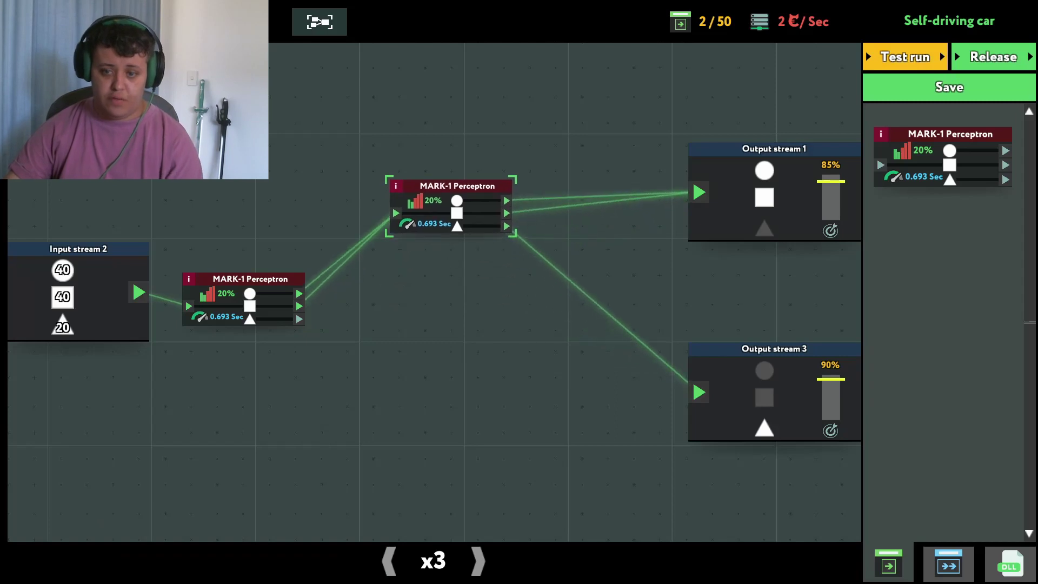
mouse_move(950, 154)
left_mouse_down()
mouse_move(540, 405)
mouse_move(465, 407)
left_mouse_up()
left_click_drag(360, 376, 398, 413)
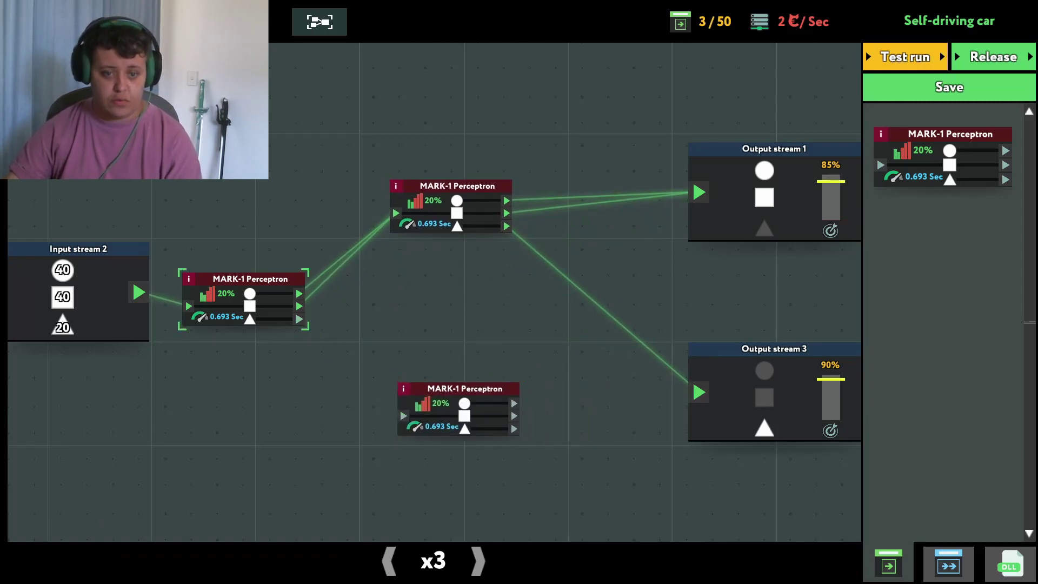
left_click(905, 56)
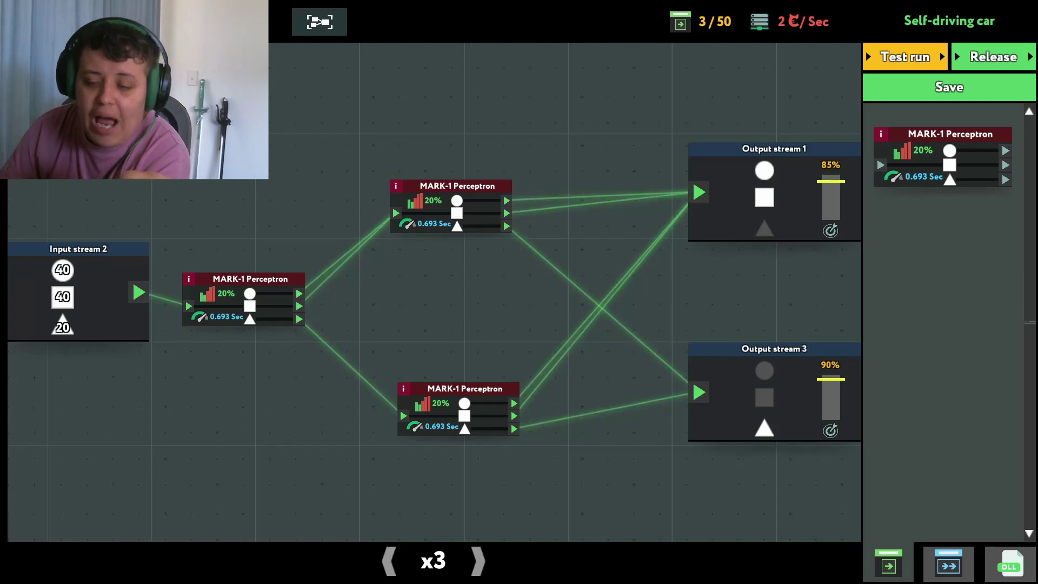
Step: Add a third MARK-1 Perceptron to the middle column and link the perceptrons to Output stream 1
mouse_move(949, 155)
left_mouse_down()
mouse_move(459, 309)
mouse_move(451, 302)
left_mouse_up()
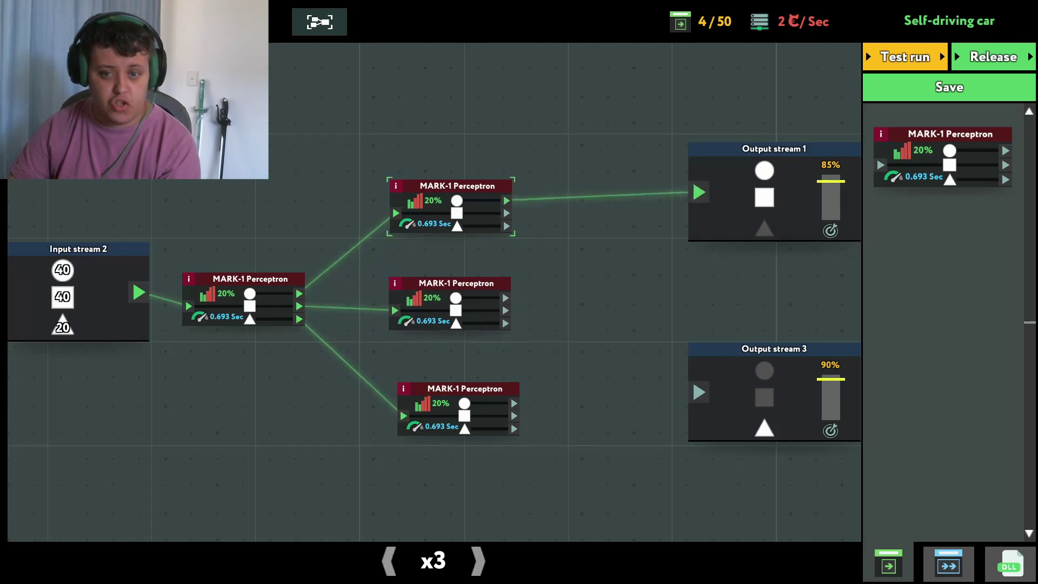
left_click_drag(506, 212, 698, 192)
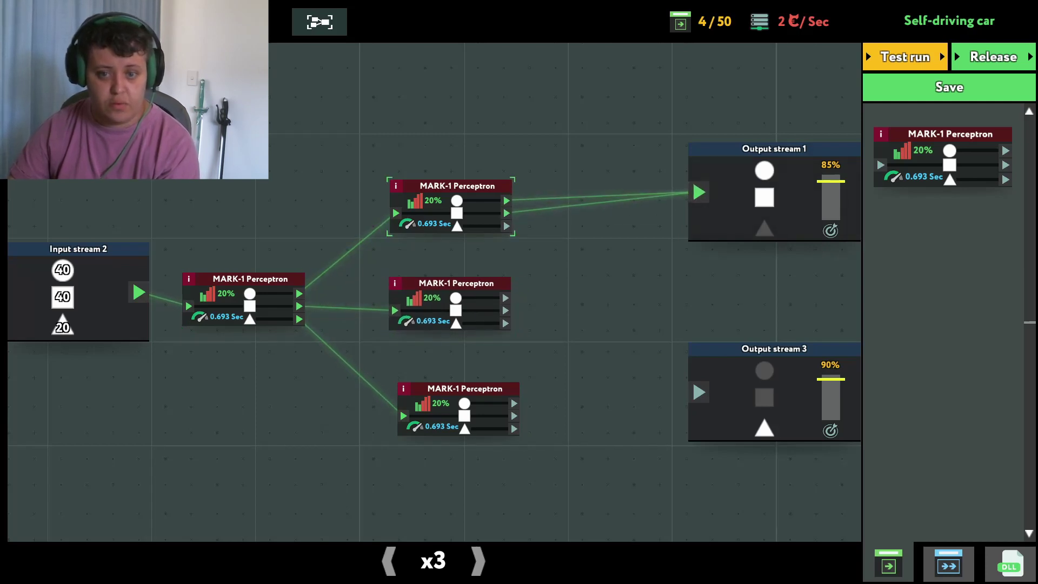
left_click_drag(505, 297, 699, 192)
left_click_drag(505, 310, 698, 192)
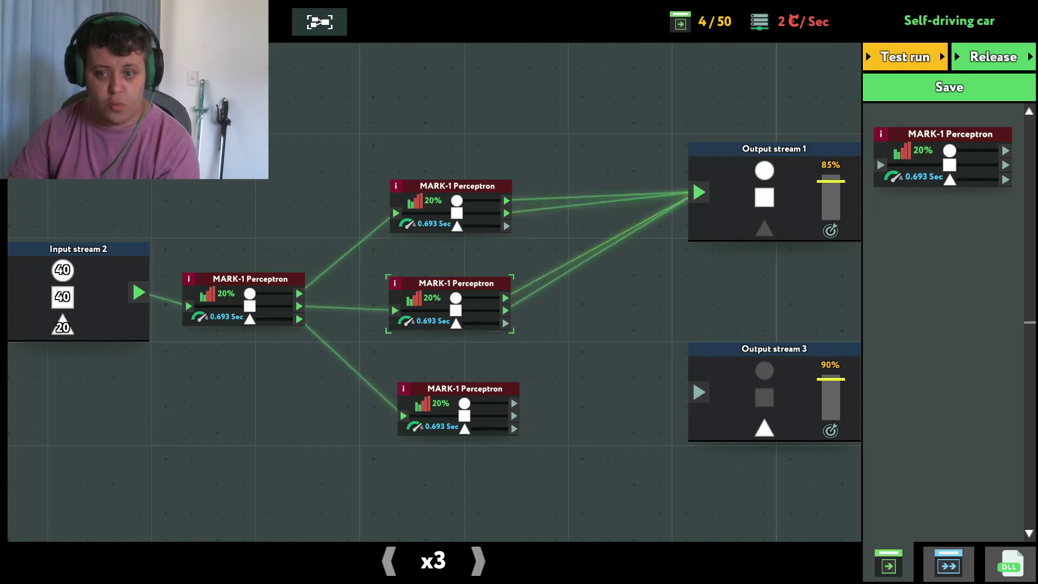
Step: Link a middle perceptron to Output stream 3, nudge the bottom perceptron, and test the scheme twice
left_click_drag(505, 323, 699, 392)
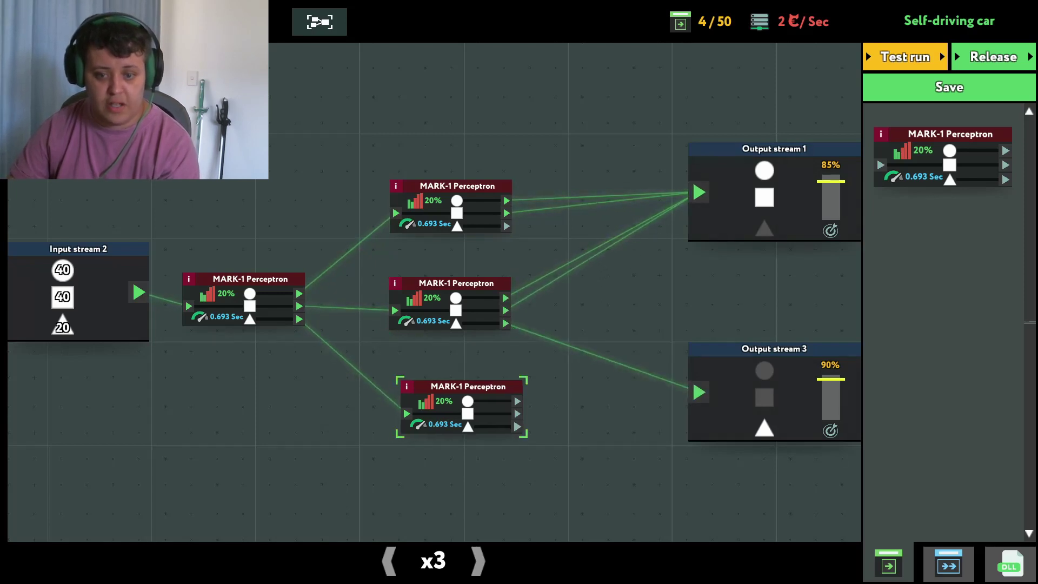
left_click_drag(467, 386, 462, 387)
left_click(904, 57)
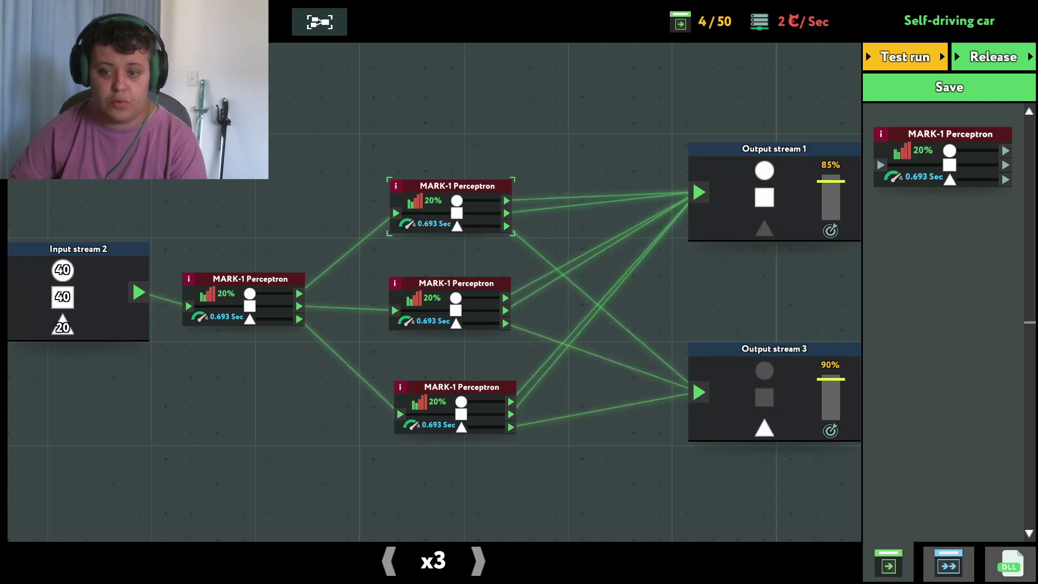
left_click(904, 57)
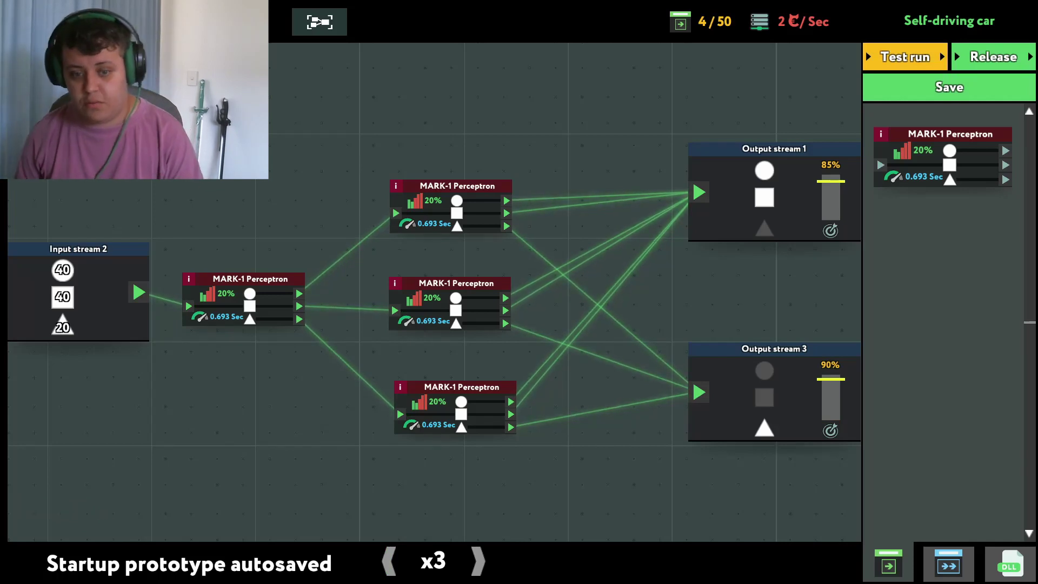
Step: Rearrange the perceptrons into two layers, with the right-hand perceptron feeding Output stream 3
mouse_move(450, 301)
left_mouse_down()
mouse_move(461, 293)
mouse_move(595, 291)
left_mouse_up()
mouse_move(458, 410)
left_mouse_down()
mouse_move(402, 408)
mouse_move(540, 298)
left_mouse_up()
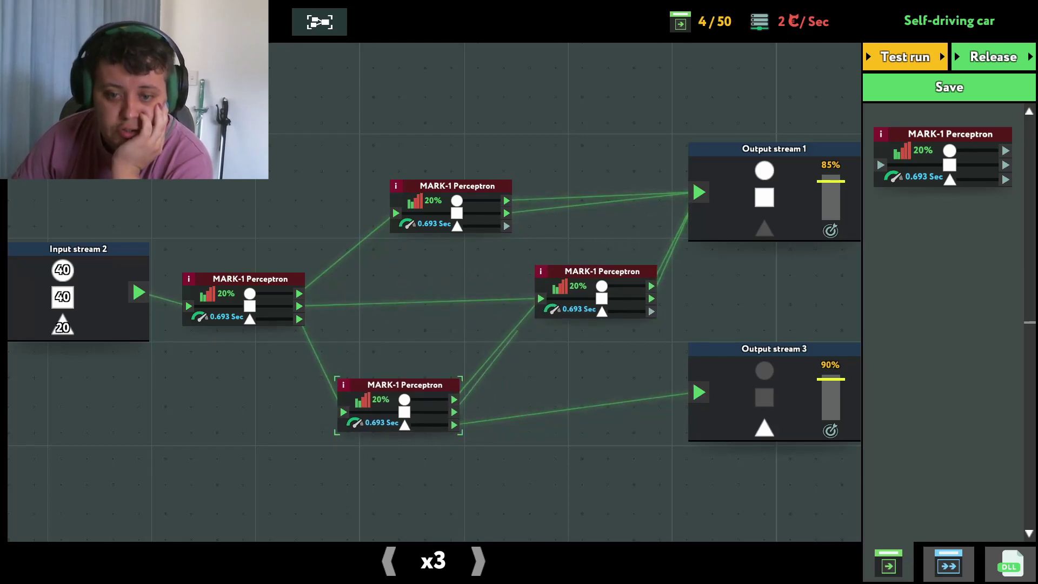
left_click_drag(596, 272, 565, 275)
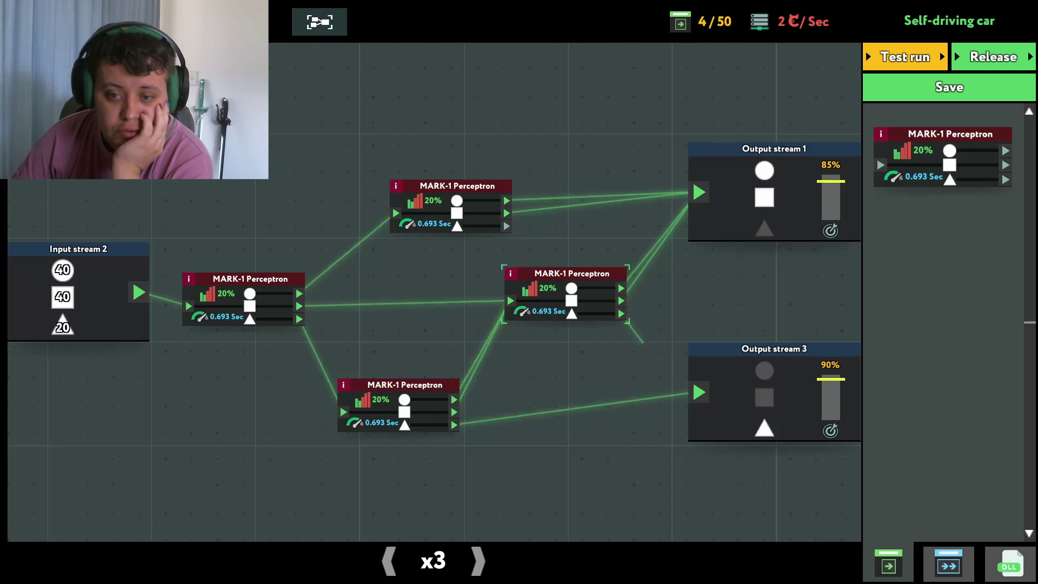
left_click_drag(649, 350, 695, 391)
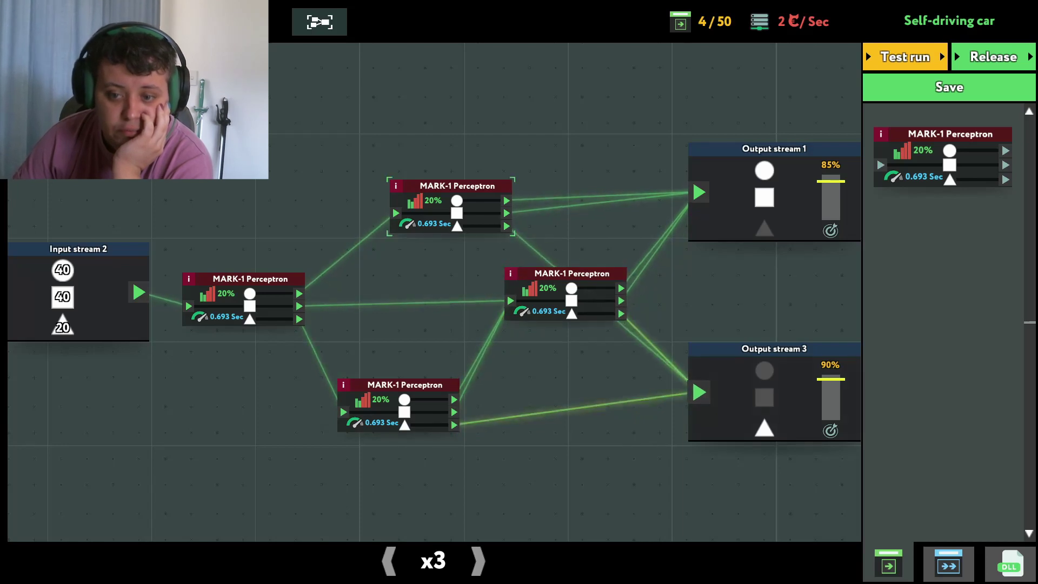
Step: Test the layered scheme, then release and launch the Yber self-driving car startup
key("space")
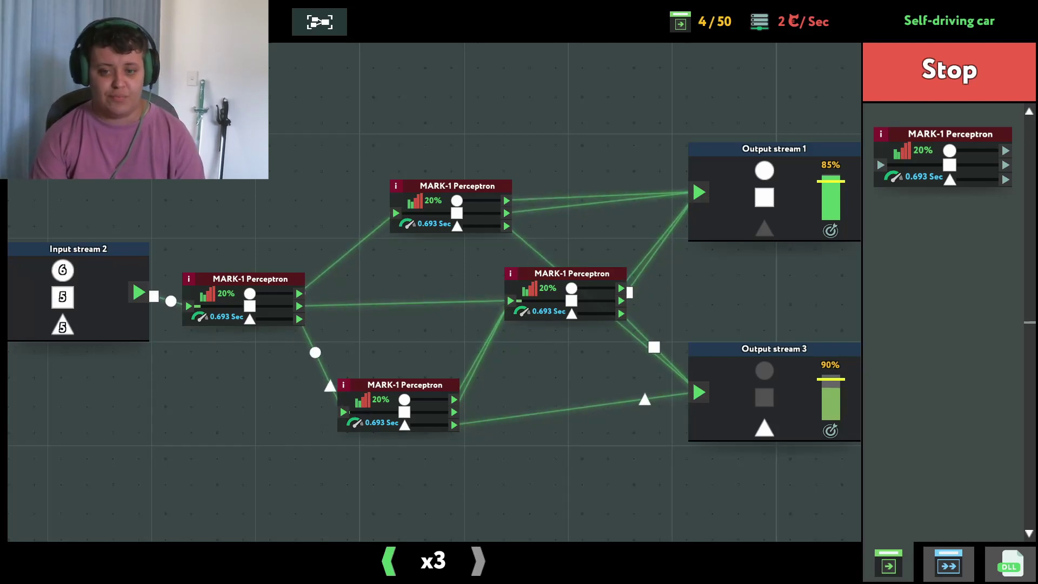
left_click(994, 57)
left_click(452, 363)
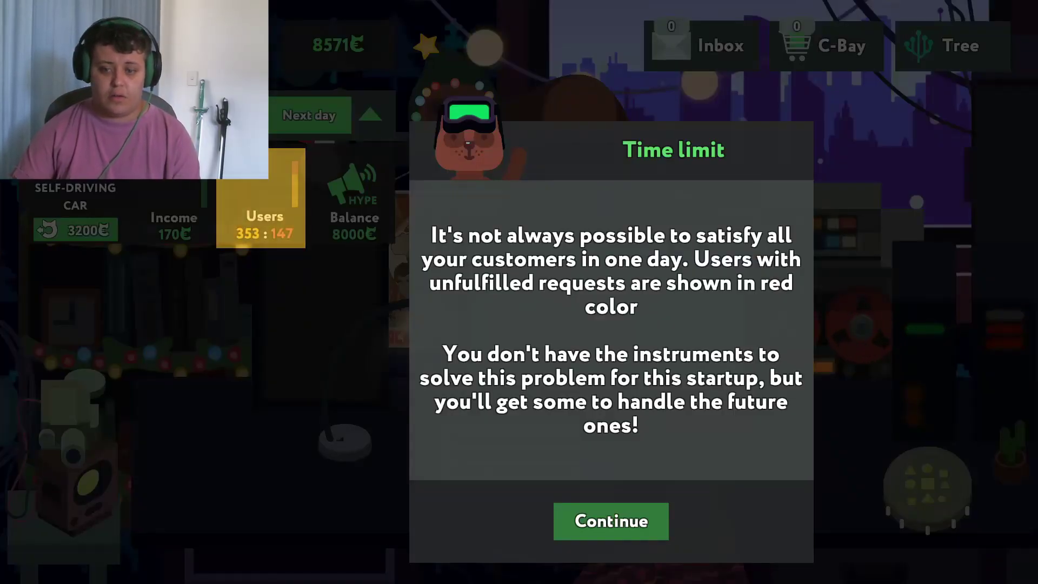
Step: Dismiss the time limit notice and accept the 1130₵ Parallel calculations job
key("Return")
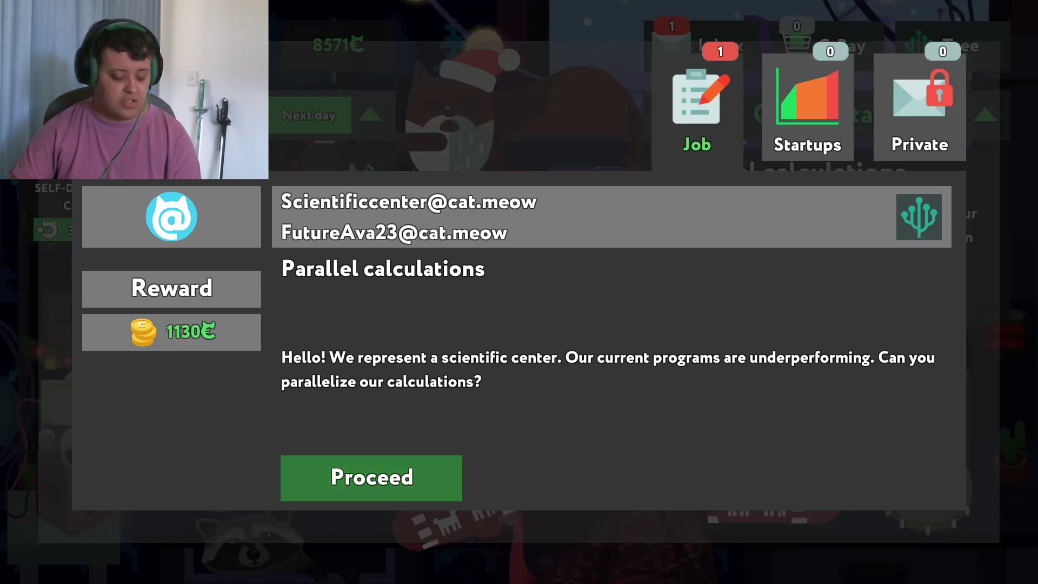
left_click(372, 478)
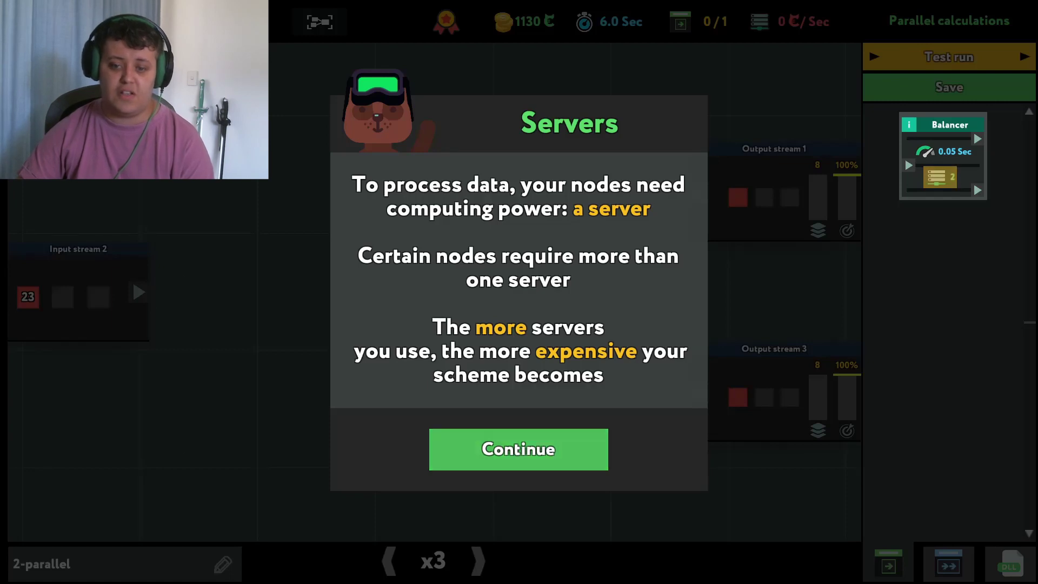
Step: Skip both tutorials, place a Balancer feeding Output streams 1 and 3, and test it
left_click(518, 449)
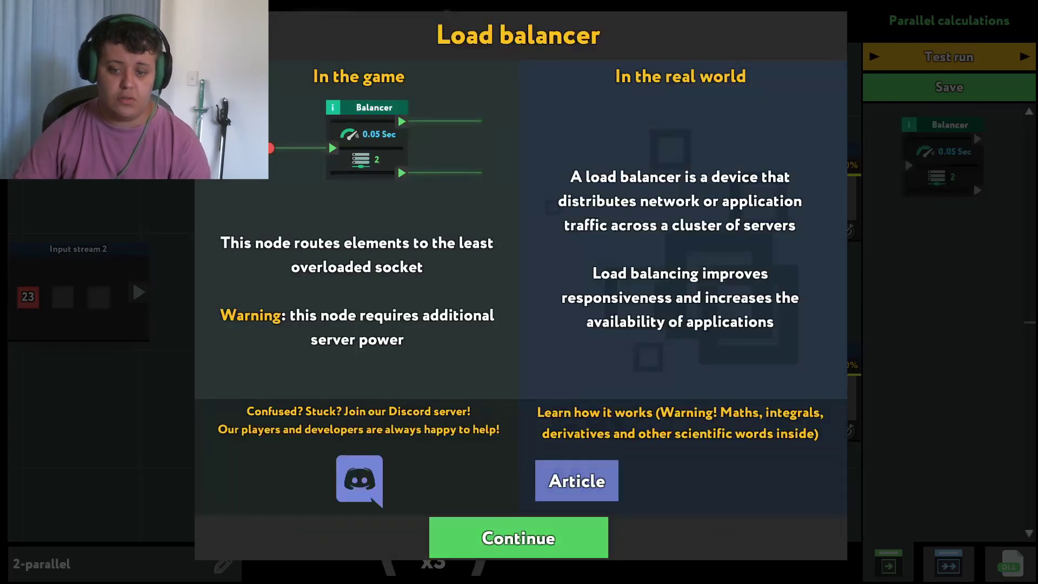
left_click(518, 538)
mouse_move(943, 154)
left_mouse_down()
mouse_move(488, 196)
mouse_move(317, 279)
mouse_move(698, 192)
left_mouse_up()
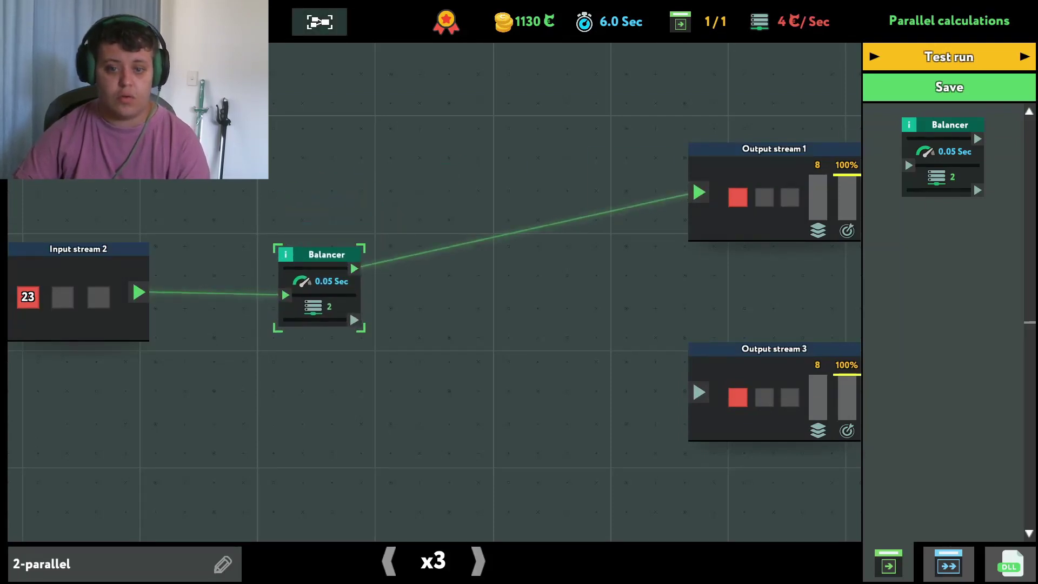
left_click_drag(564, 351, 684, 384)
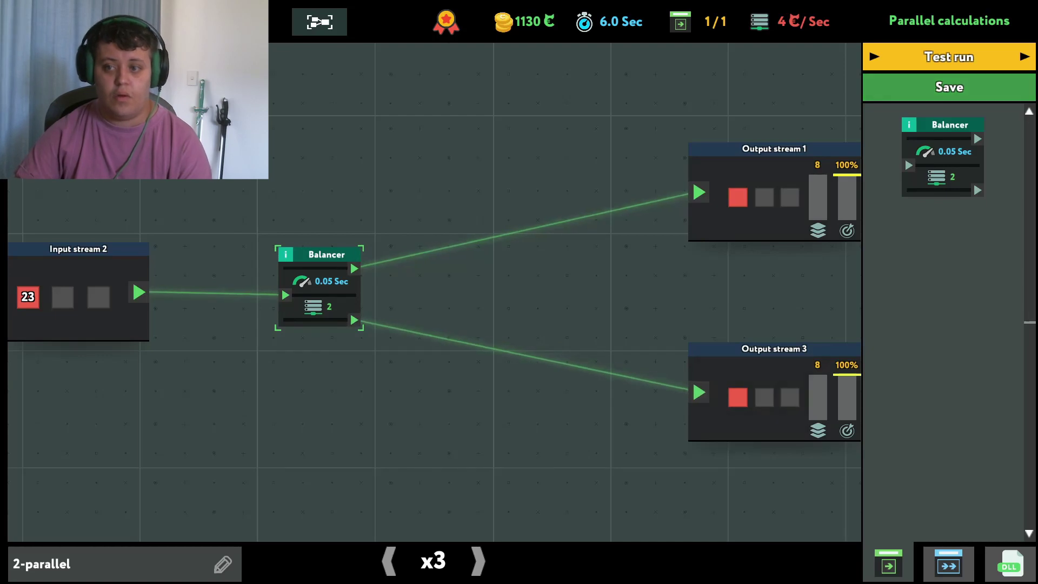
left_click(949, 57)
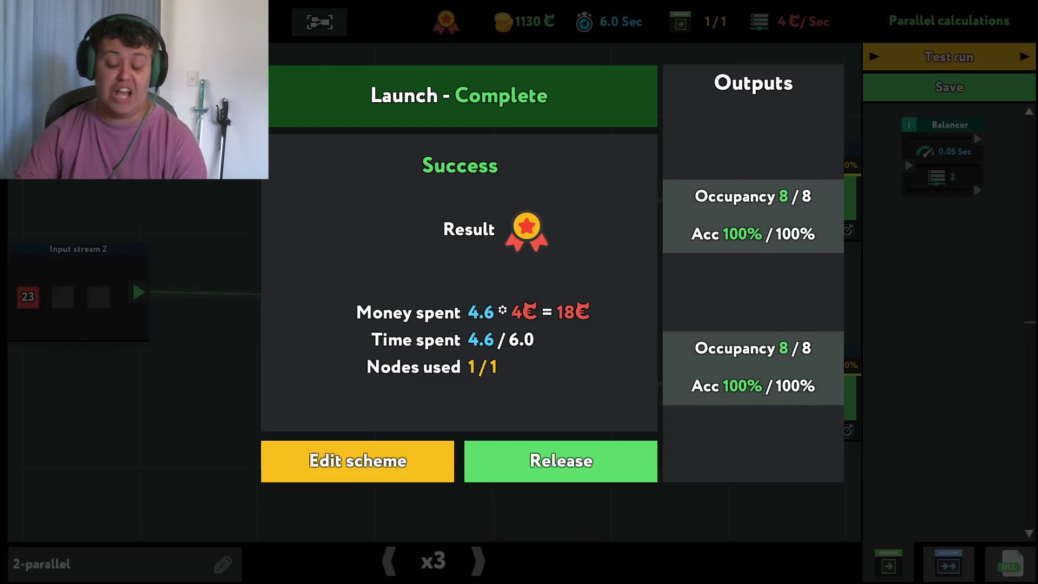
Step: Release the solution, accept the 1112₵ payout, and close the Task tree
left_click(561, 461)
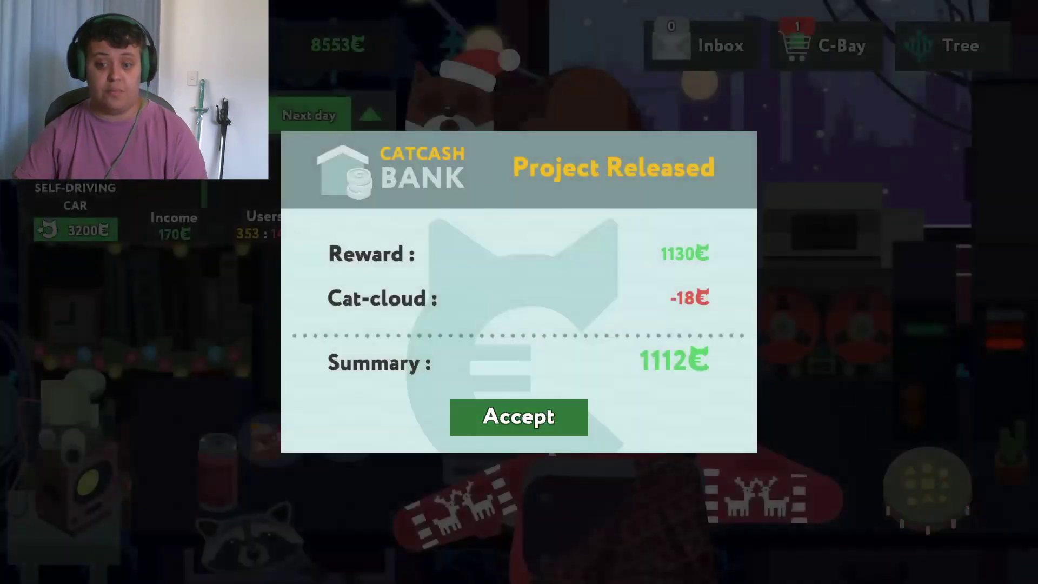
left_click(519, 416)
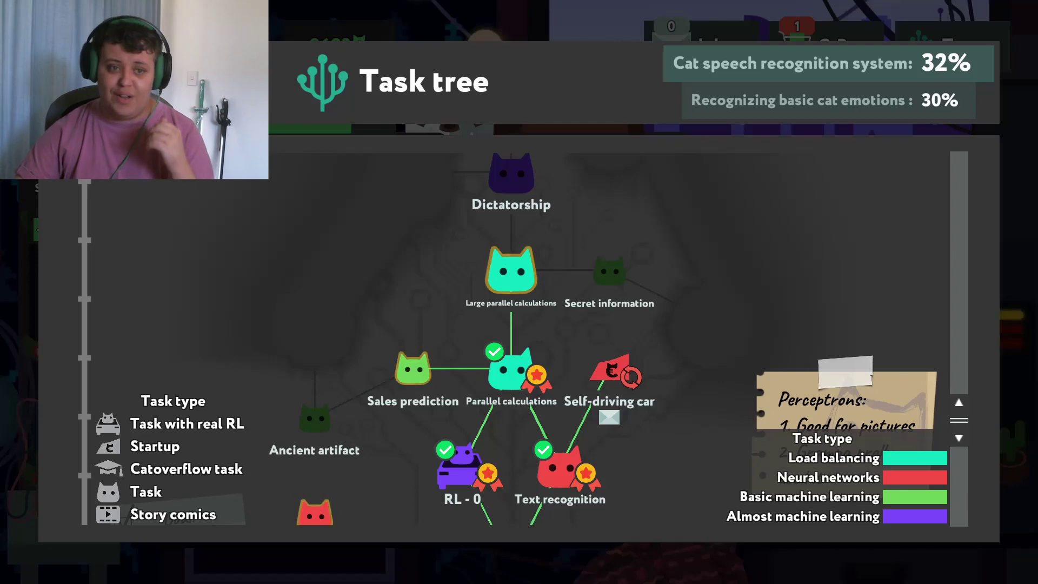
key("Escape")
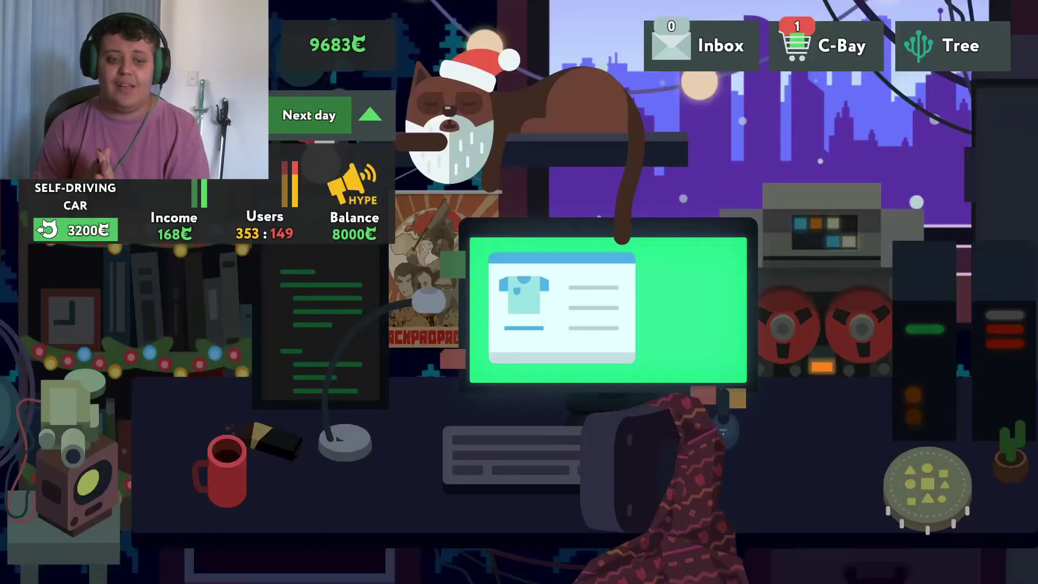